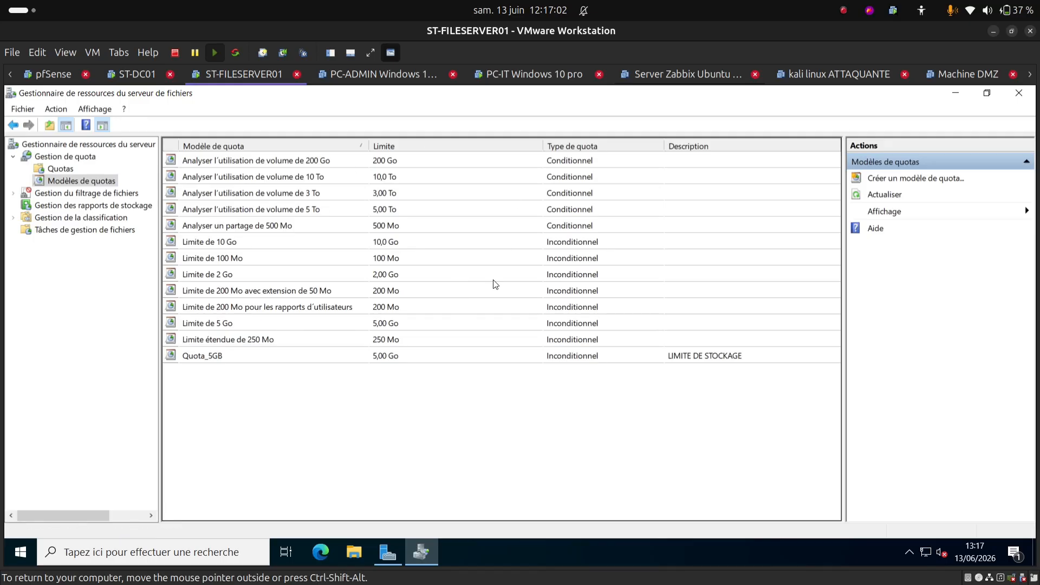
# Step: Create a quota template named Quota_10GB with the description 'LIMITE DE STOCKAGE 10 GO'
pyautogui.rightClick(362, 407)
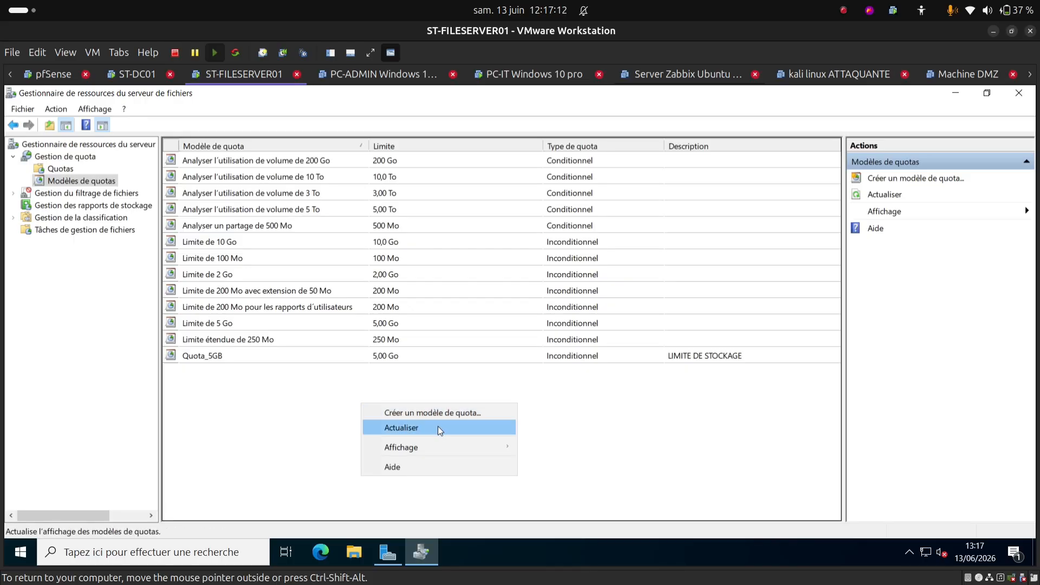
pyautogui.click(400, 412)
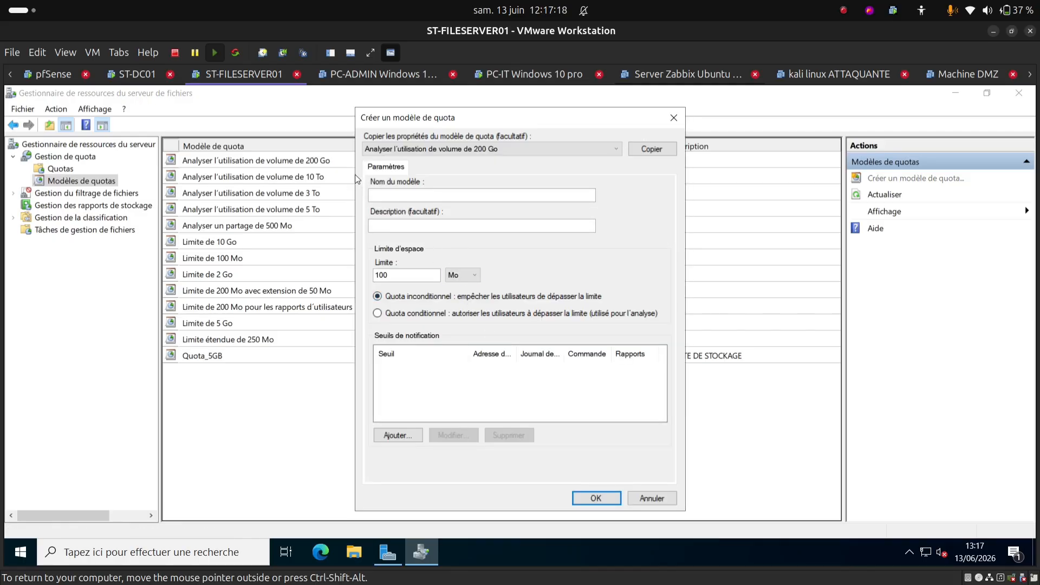
pyautogui.click(398, 196)
pyautogui.write('QU')
pyautogui.write('uo')
pyautogui.write('ta')
pyautogui.write('_10')
pyautogui.write('gb')
pyautogui.press('BackSpace')
pyautogui.press('BackSpace')
pyautogui.write('GB')
pyautogui.click(382, 223)
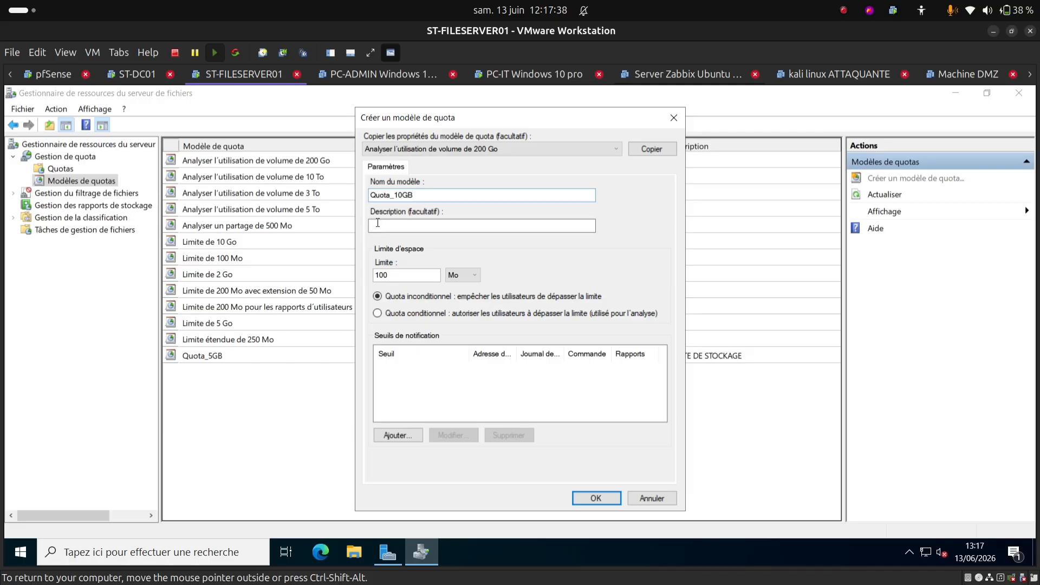
pyautogui.write('LIMITE DE STOCKA')
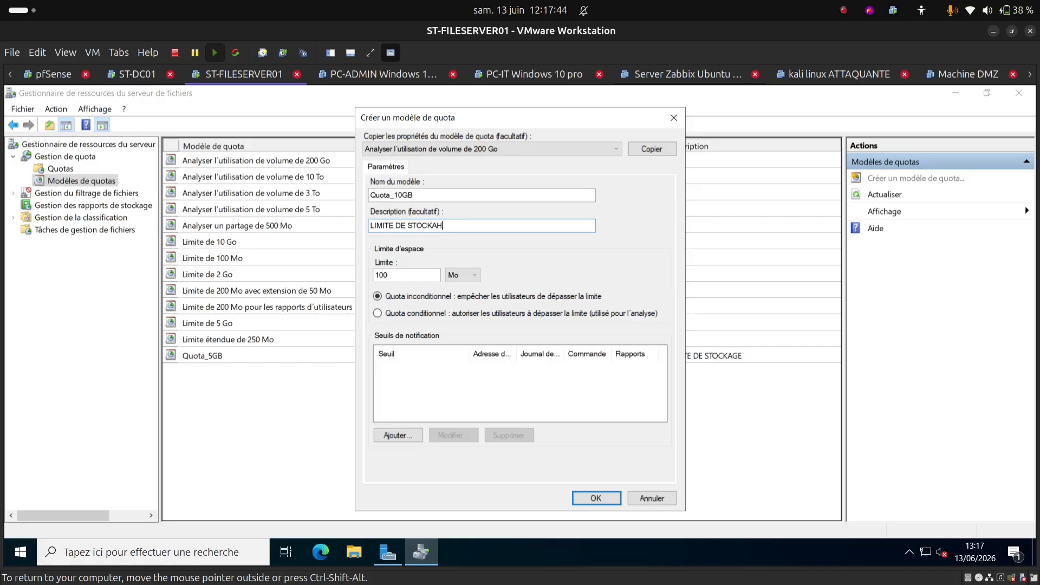
pyautogui.write('GE 10 GO')
# Step: Change the template's space limit from 100 Mo to 10 Go
pyautogui.click(458, 274)
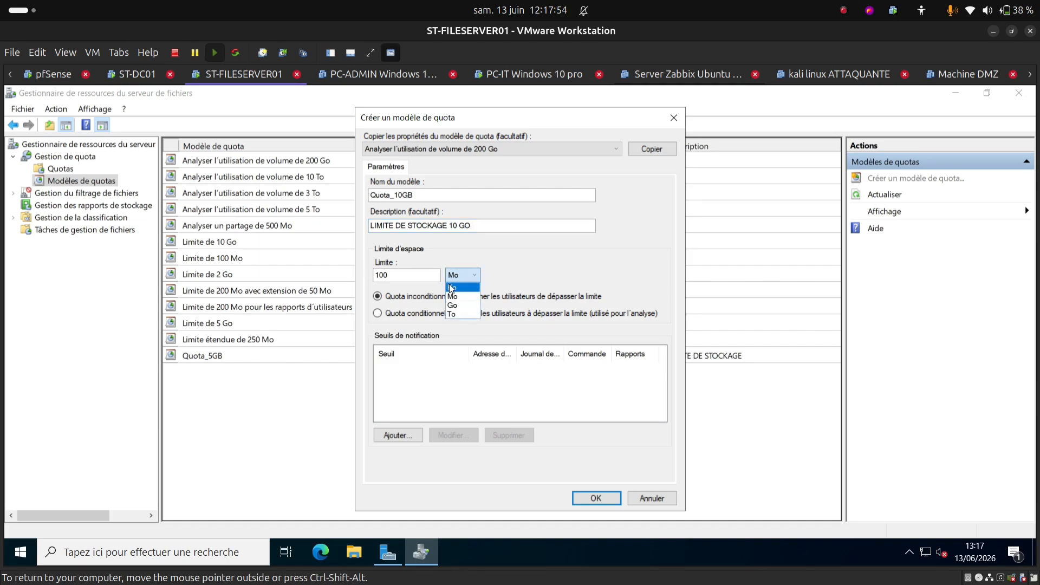
pyautogui.click(455, 305)
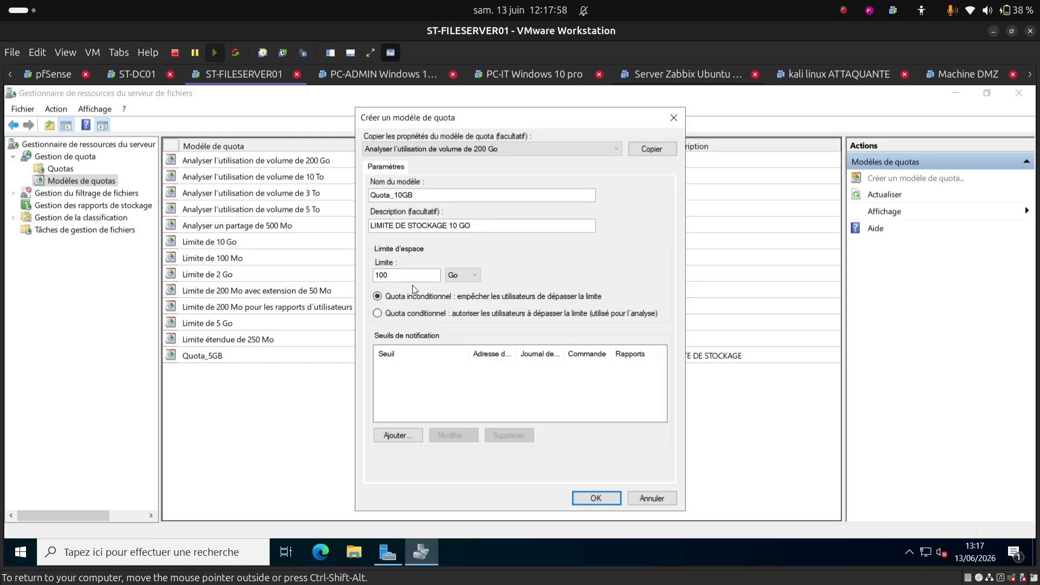
pyautogui.click(389, 271)
pyautogui.press('BackSpace')
pyautogui.click(402, 436)
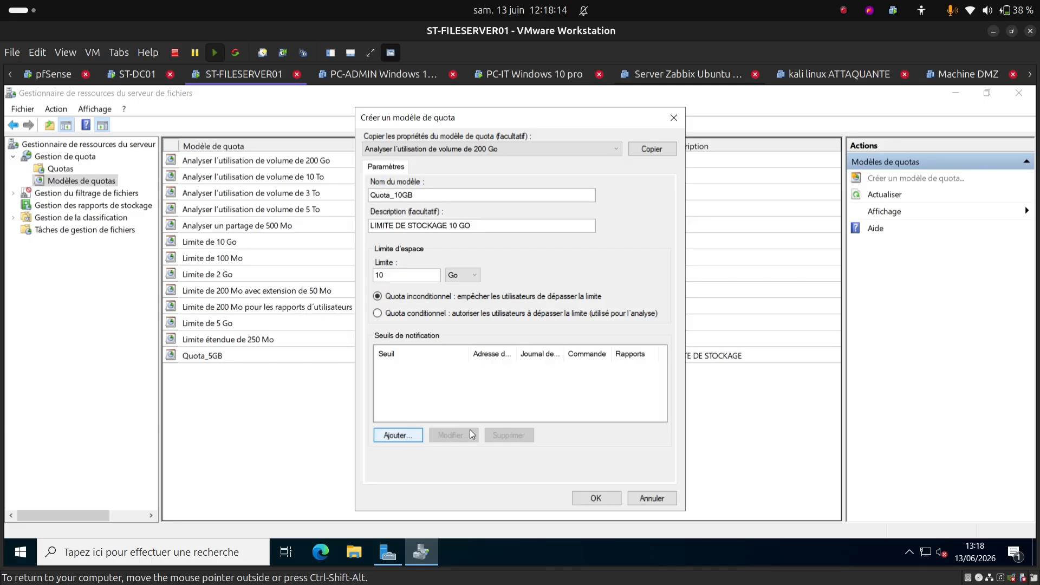
# Step: Create an 85 % notification threshold that sends a warning to the event log
pyautogui.click(407, 433)
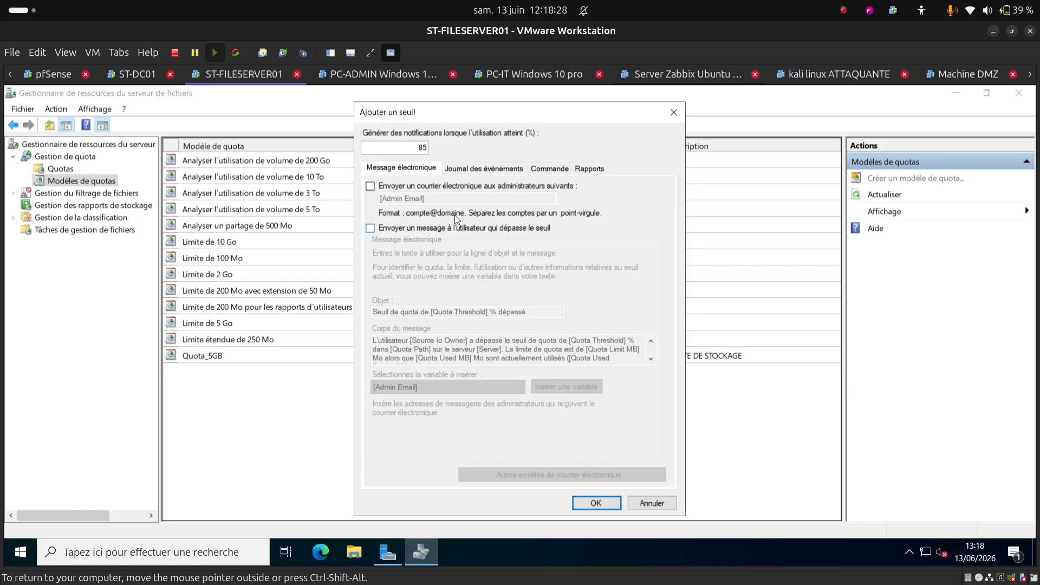
pyautogui.click(457, 173)
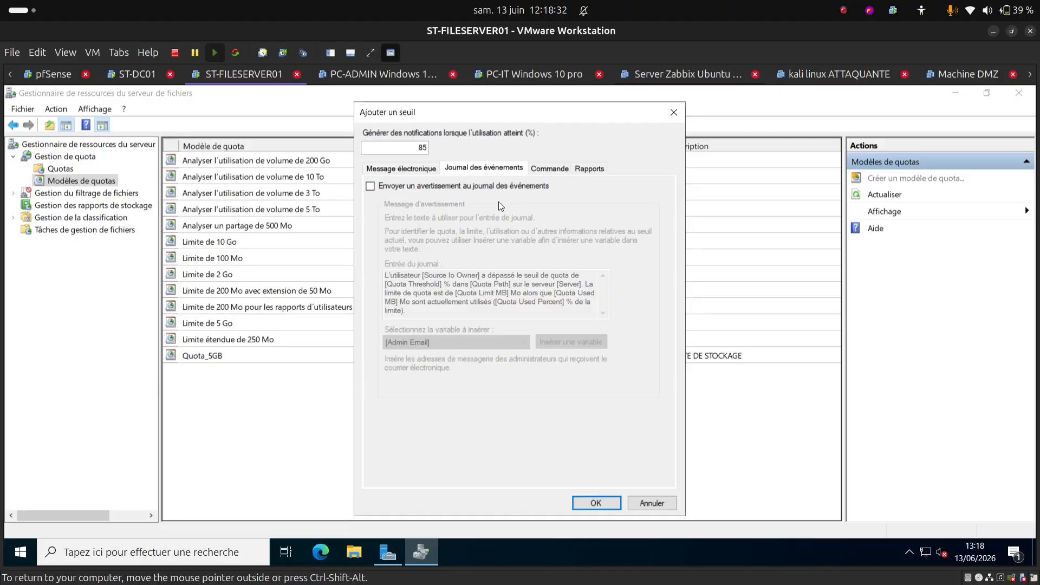
pyautogui.click(370, 186)
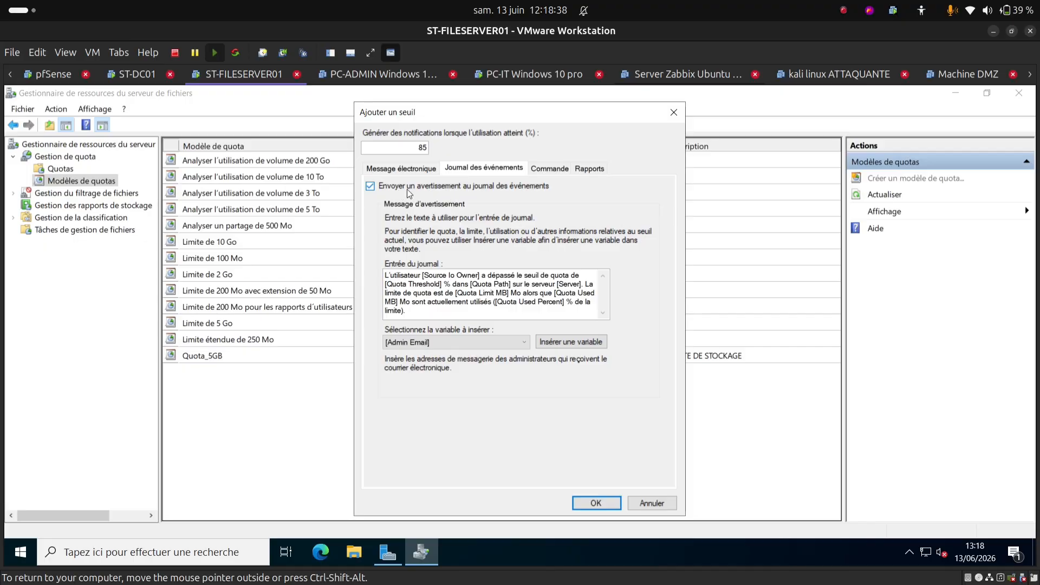
pyautogui.click(553, 169)
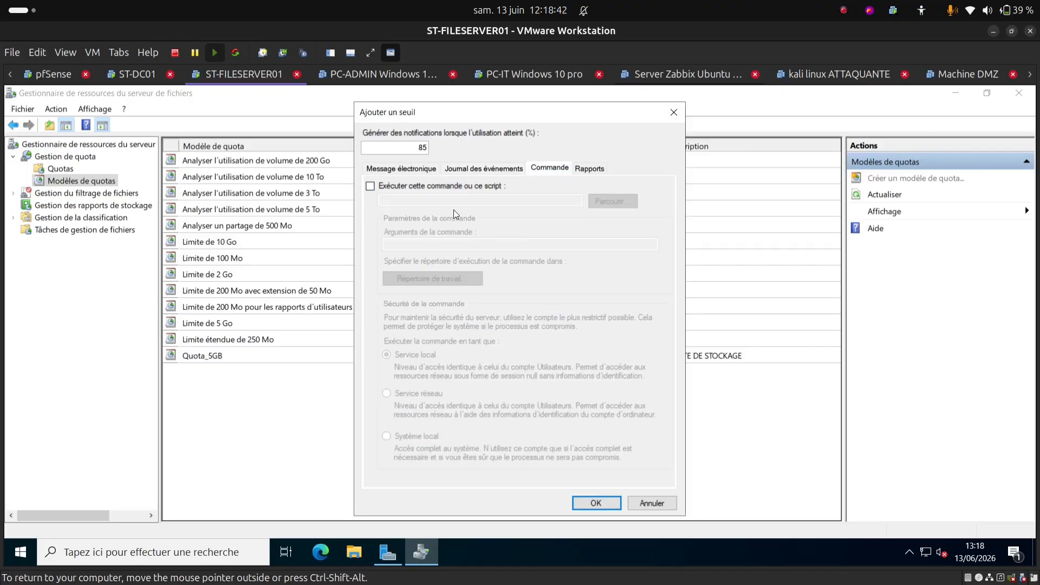
pyautogui.click(597, 173)
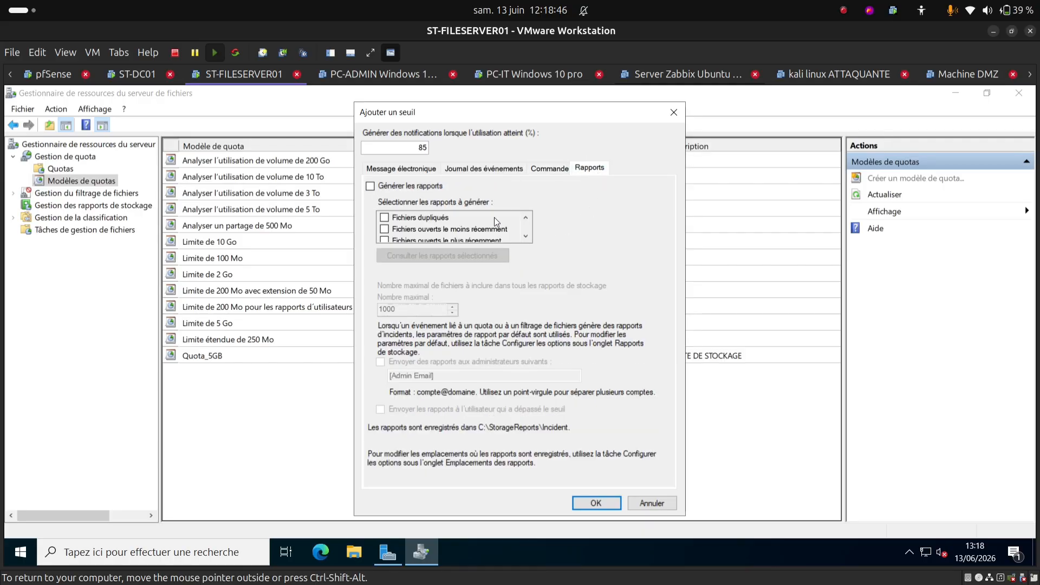
# Step: Enable the 85 % threshold's recently opened files, files by owner, large files and quota usage reports
pyautogui.click(370, 186)
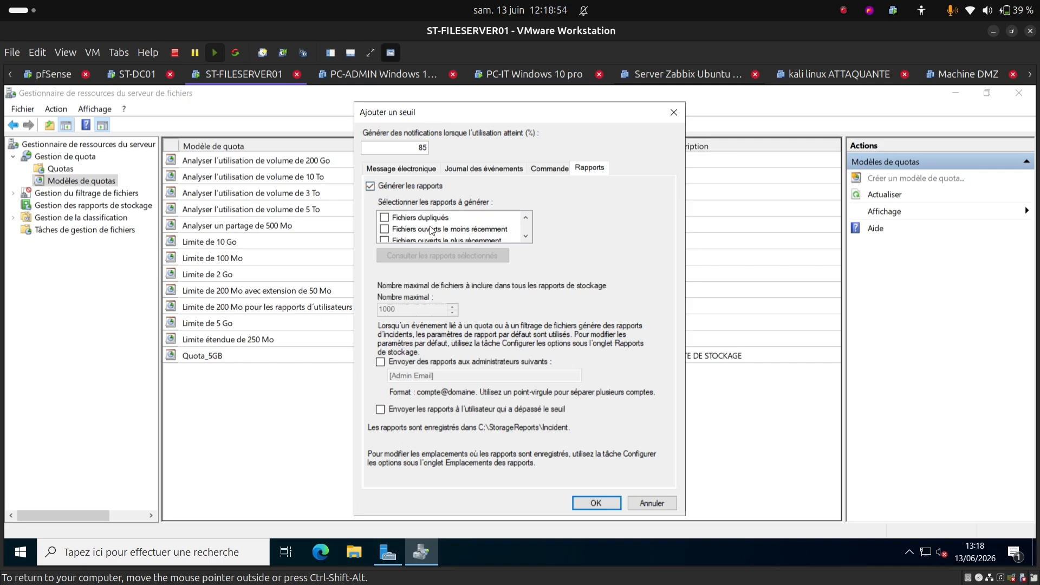
pyautogui.scroll(-1, 455, 241)
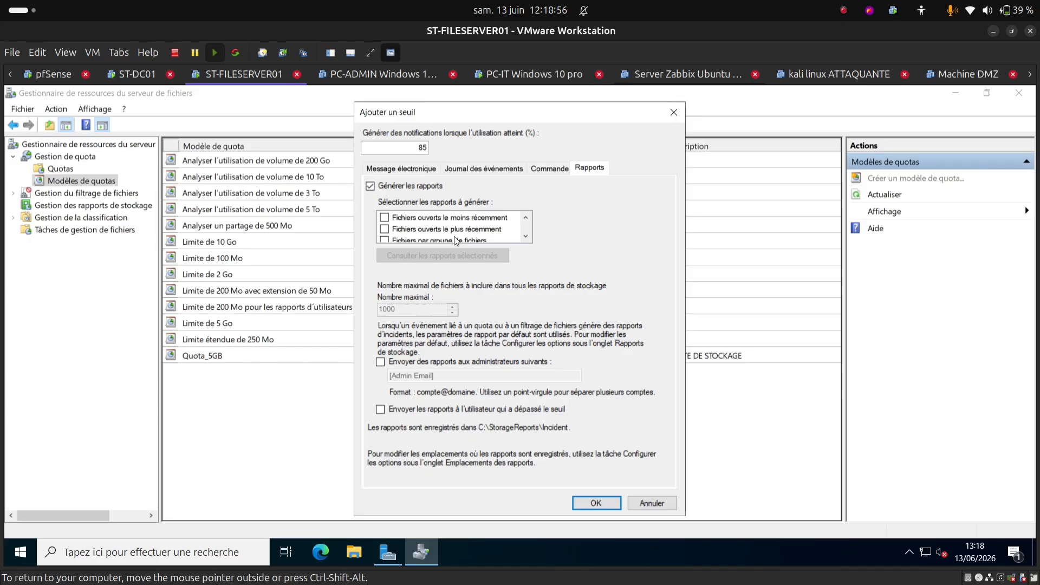
pyautogui.click(385, 229)
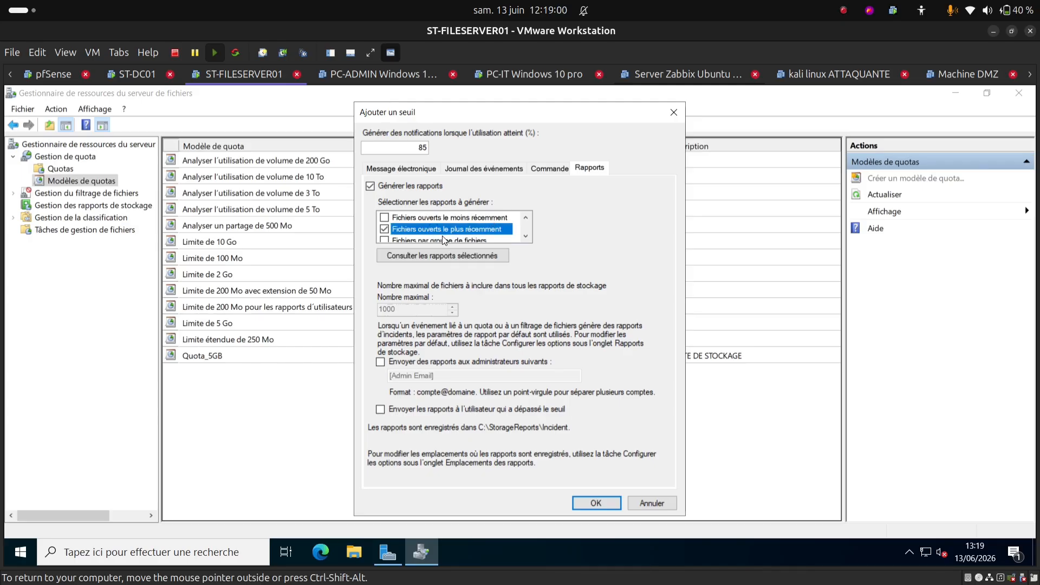
pyautogui.scroll(-2, 443, 239)
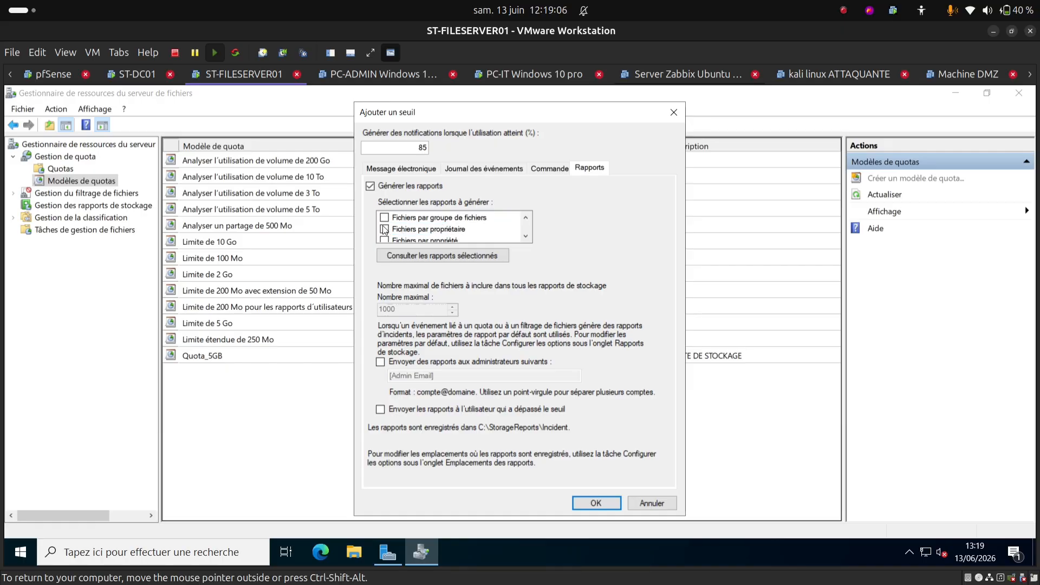
pyautogui.click(385, 229)
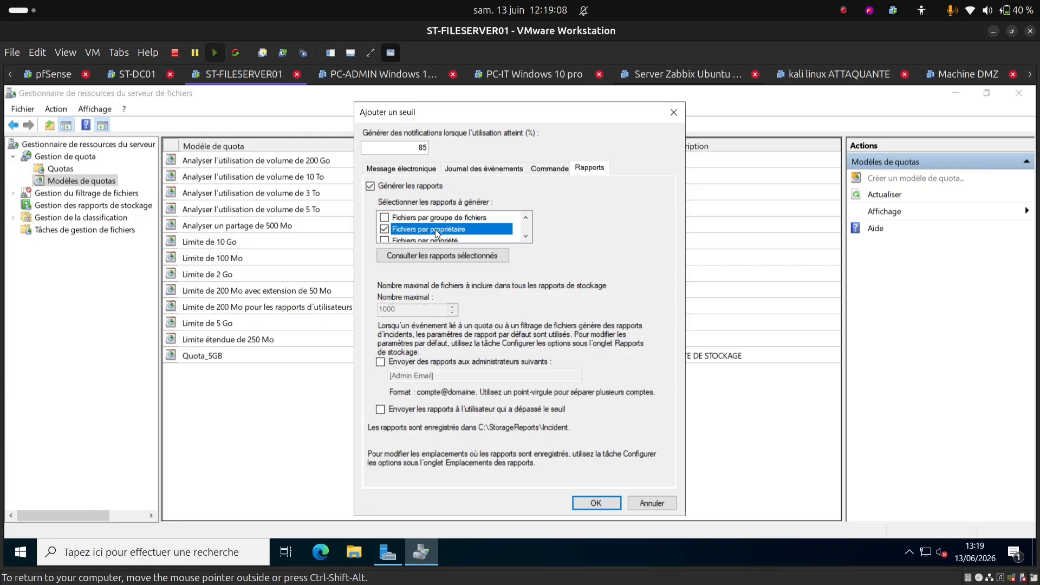
pyautogui.scroll(-1, 436, 230)
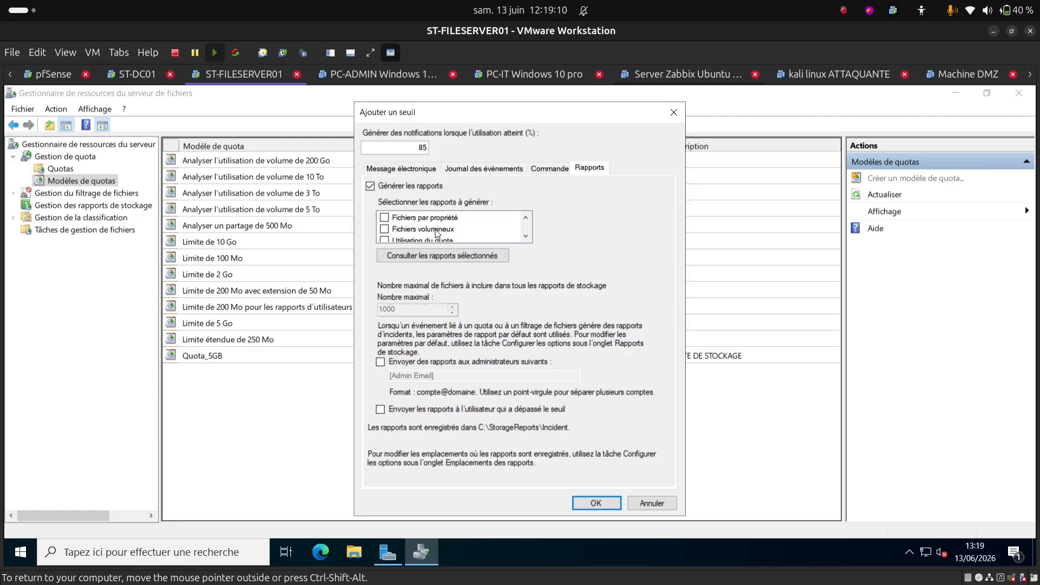
pyautogui.click(384, 229)
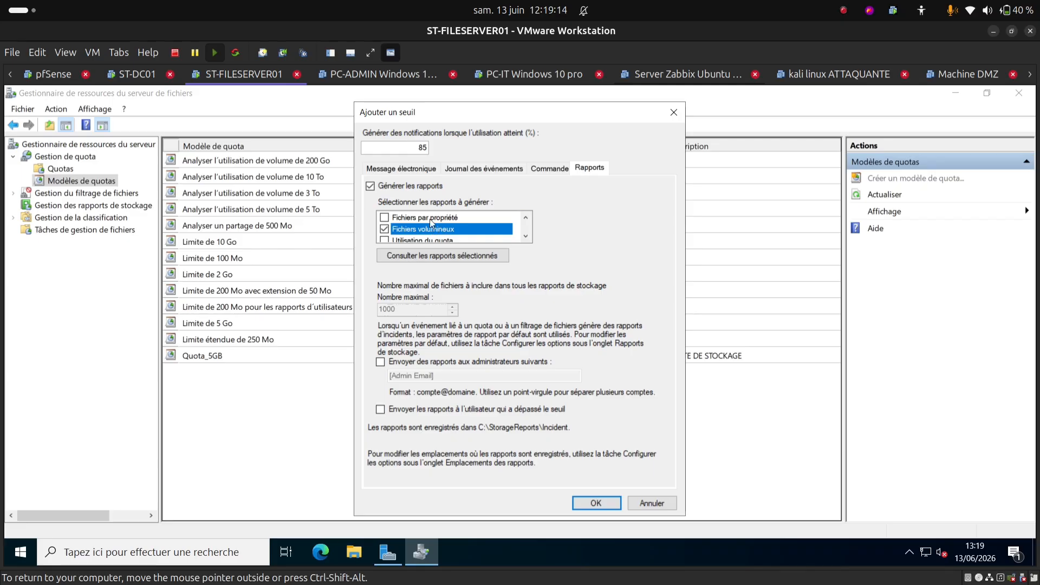
pyautogui.scroll(-1, 433, 228)
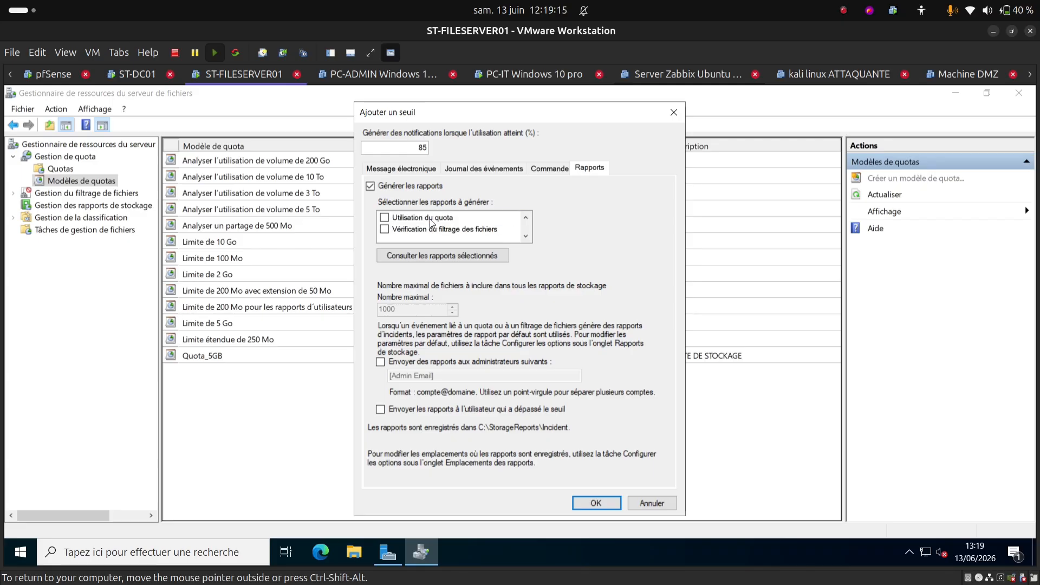
pyautogui.click(385, 217)
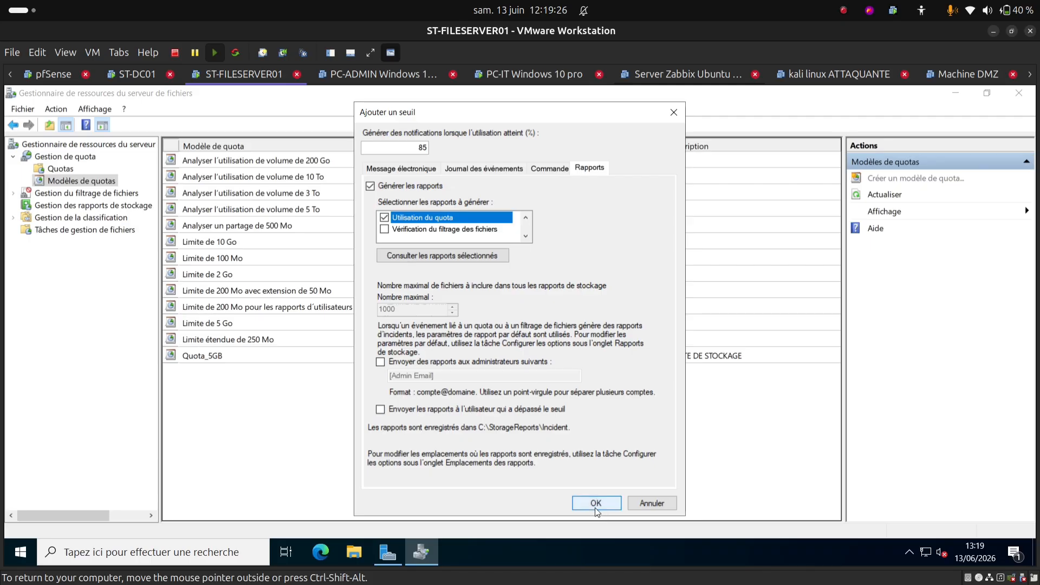
pyautogui.click(540, 172)
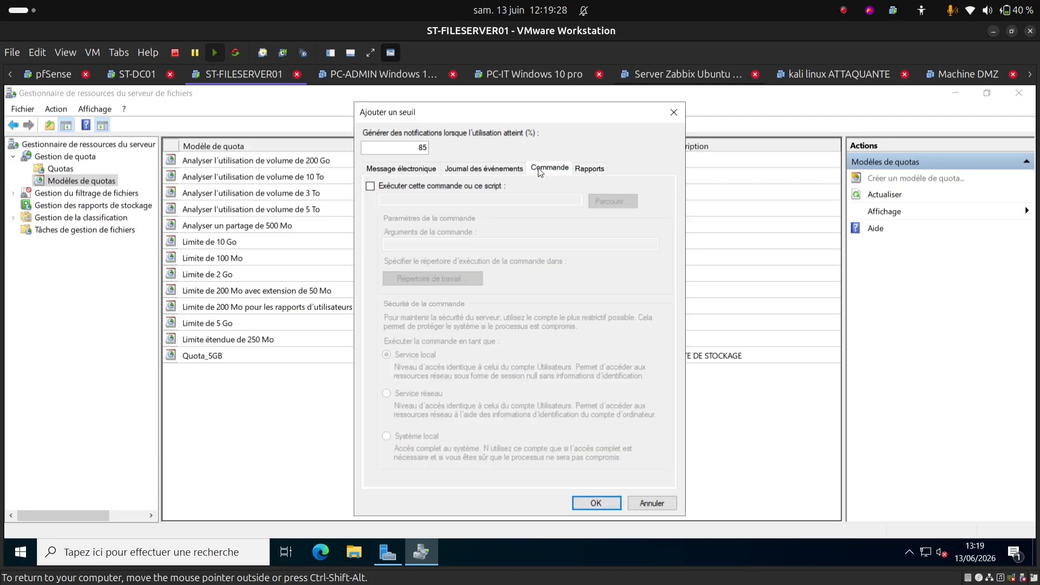
pyautogui.click(474, 172)
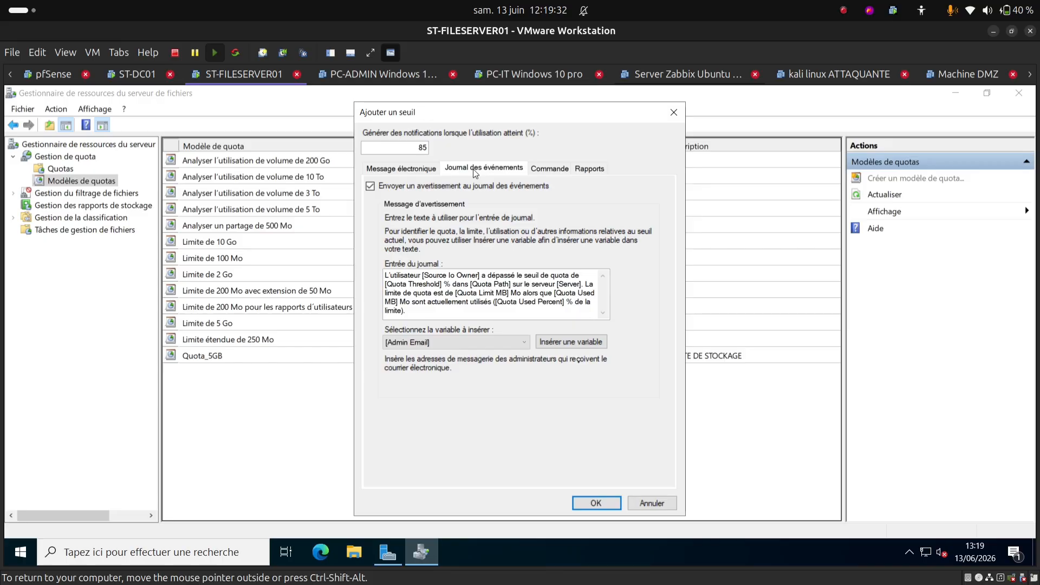
pyautogui.click(402, 164)
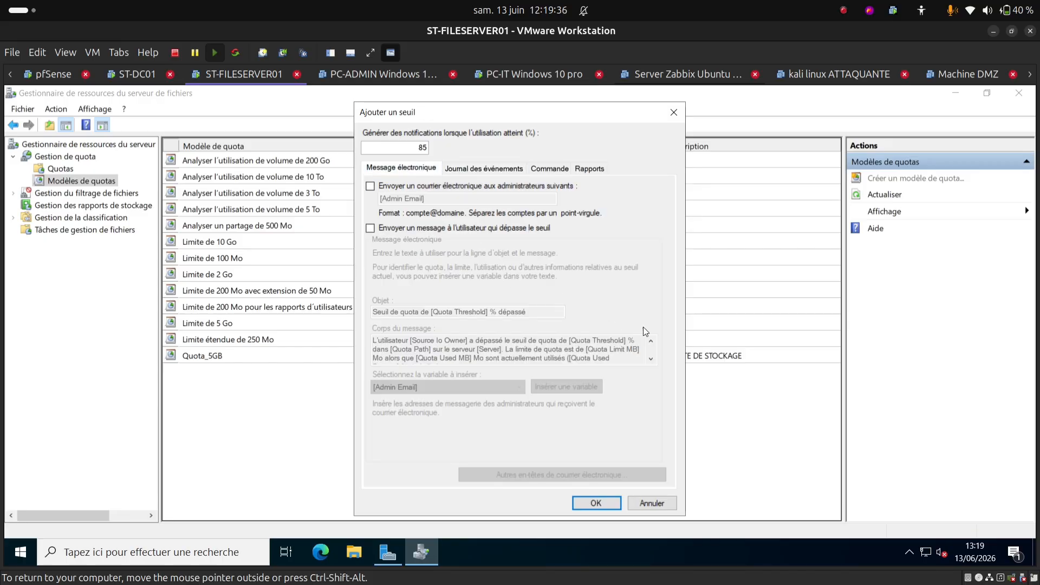
# Step: Save the Avertissement (85 %) threshold to Quota_10GB and begin another threshold
pyautogui.click(589, 501)
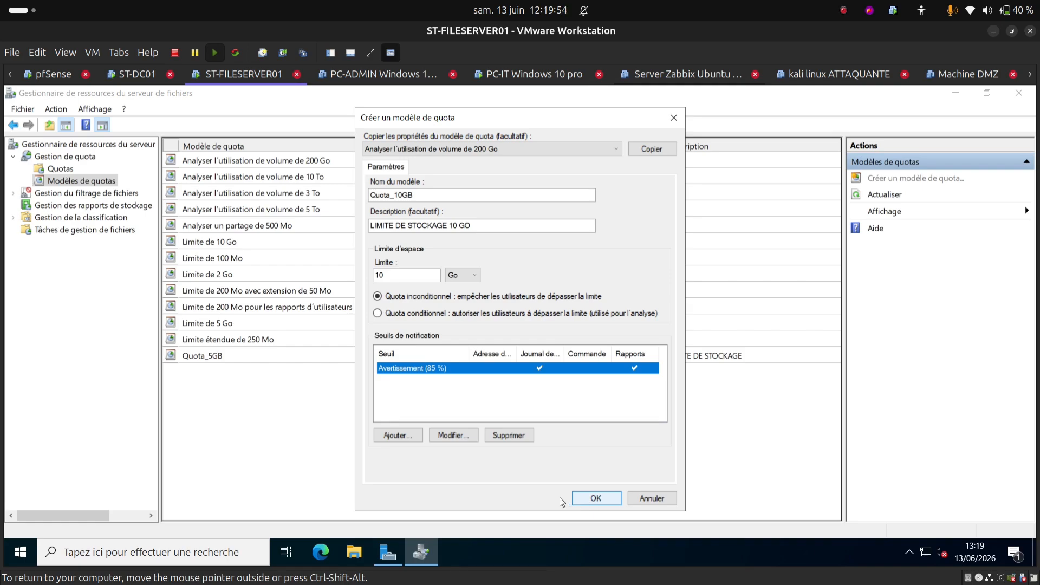
pyautogui.click(410, 437)
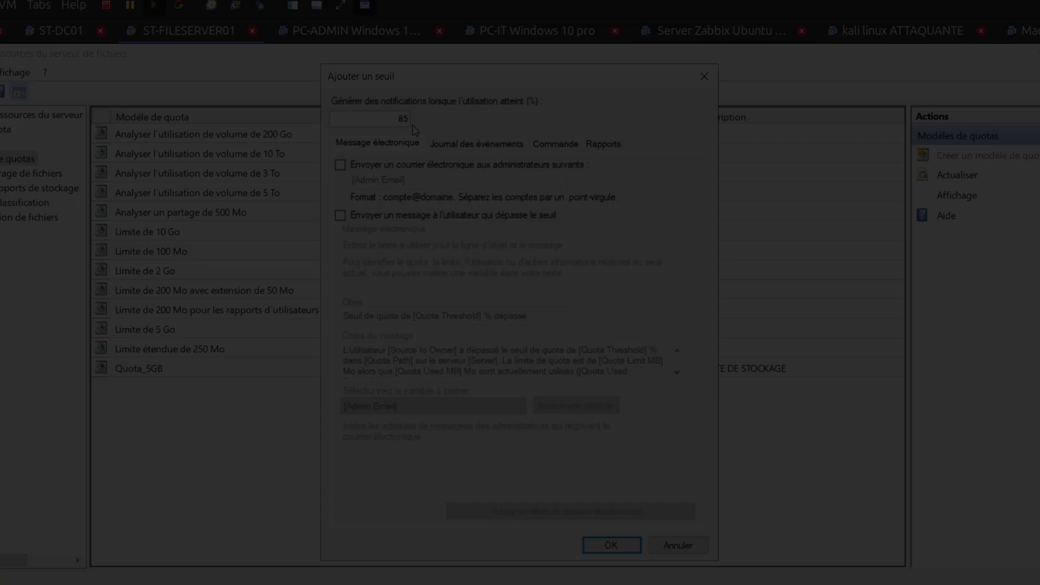
# Step: Set the new threshold to 90 % with an event log warning
pyautogui.click(427, 146)
pyautogui.press('BackSpace')
pyautogui.press('BackSpace')
pyautogui.write('90')
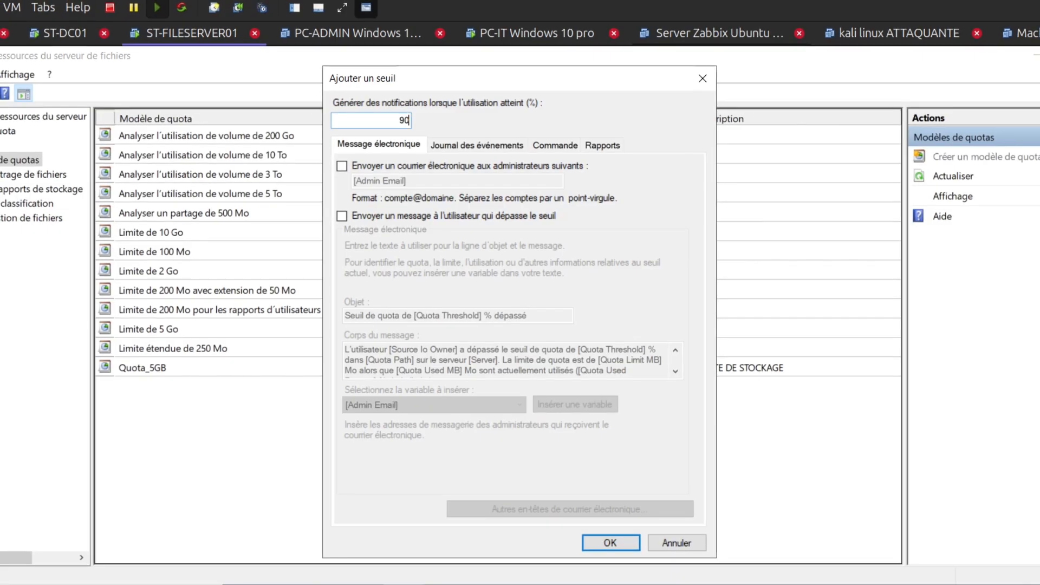
pyautogui.click(455, 151)
pyautogui.click(343, 166)
# Step: Enable its recently opened files, files by owner, large files and quota usage reports, and confirm it
pyautogui.click(554, 148)
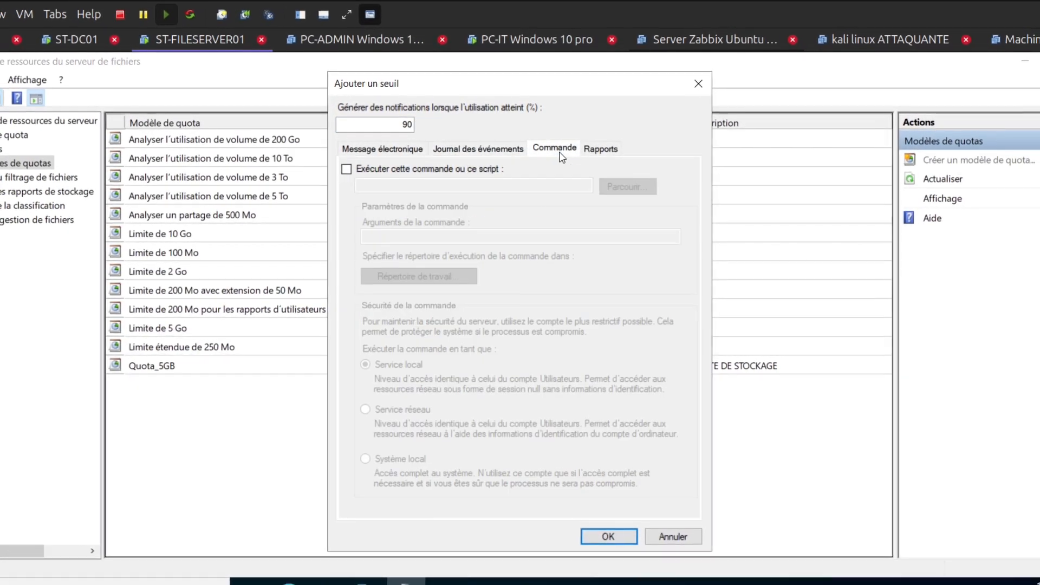
pyautogui.click(600, 148)
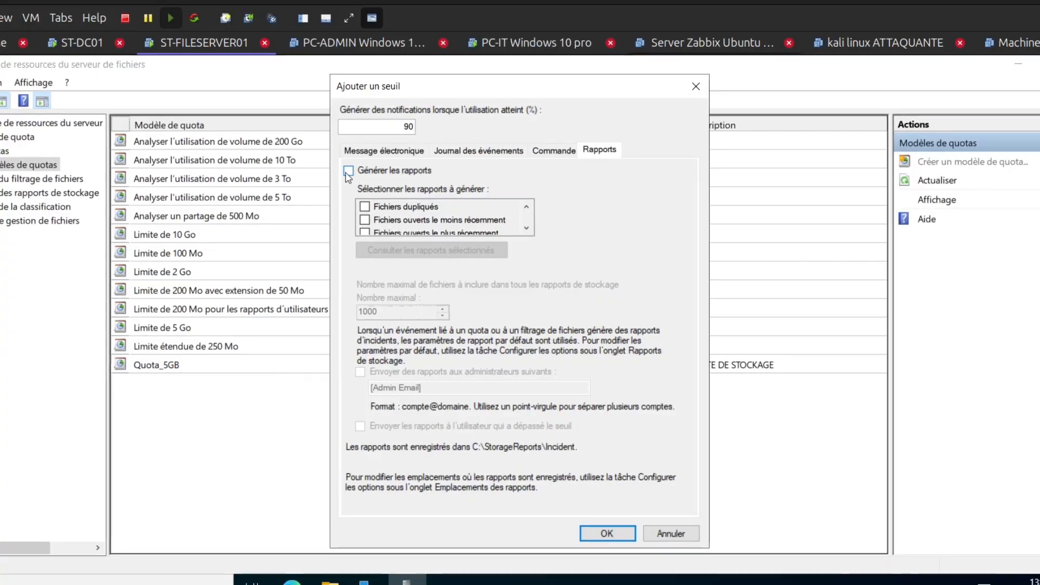
pyautogui.click(351, 171)
pyautogui.scroll(-1, 416, 226)
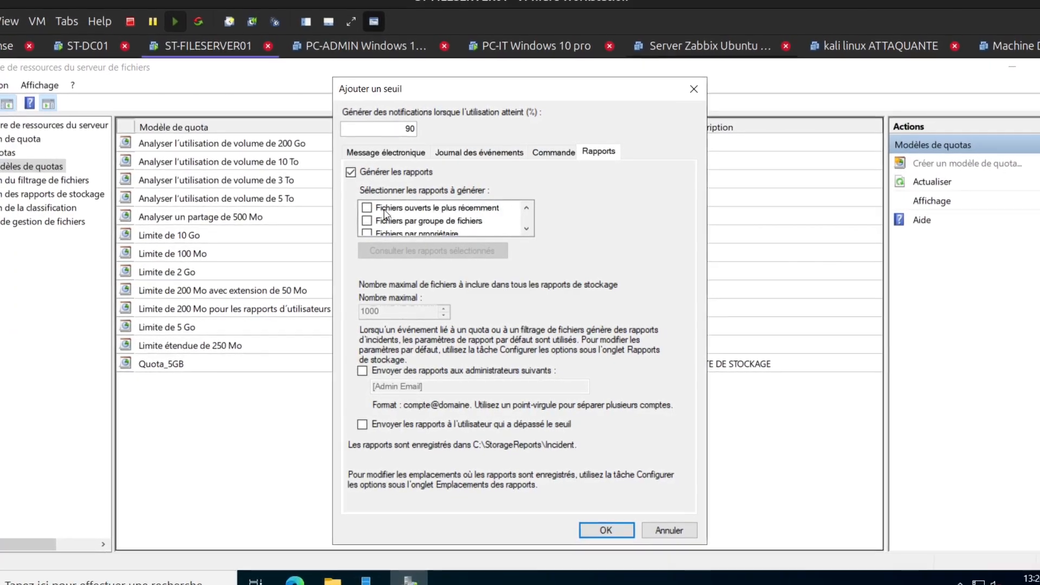
pyautogui.click(367, 207)
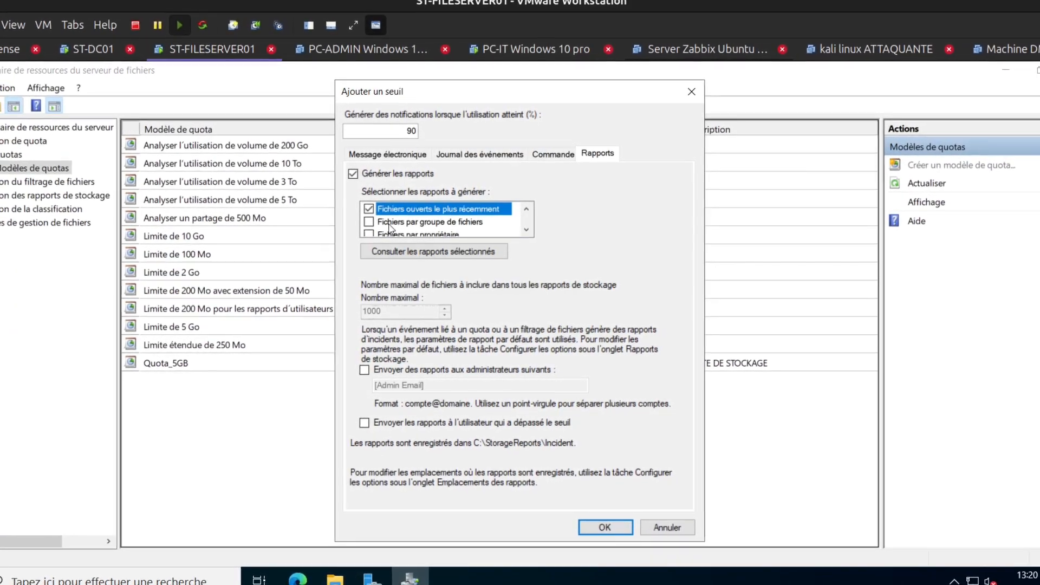
pyautogui.scroll(-1, 383, 216)
pyautogui.click(367, 222)
pyautogui.click(525, 232)
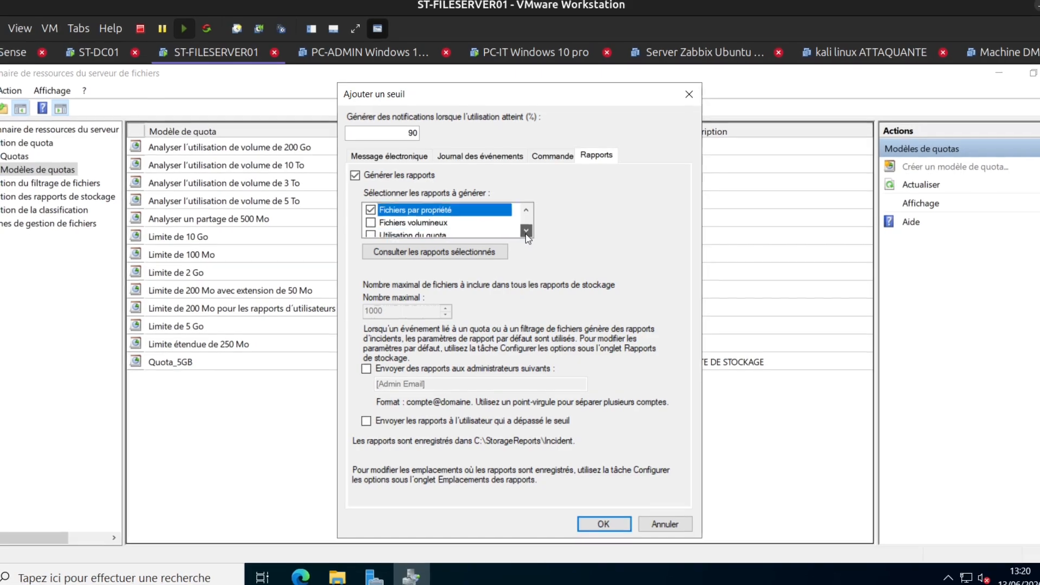
pyautogui.click(525, 231)
pyautogui.click(371, 211)
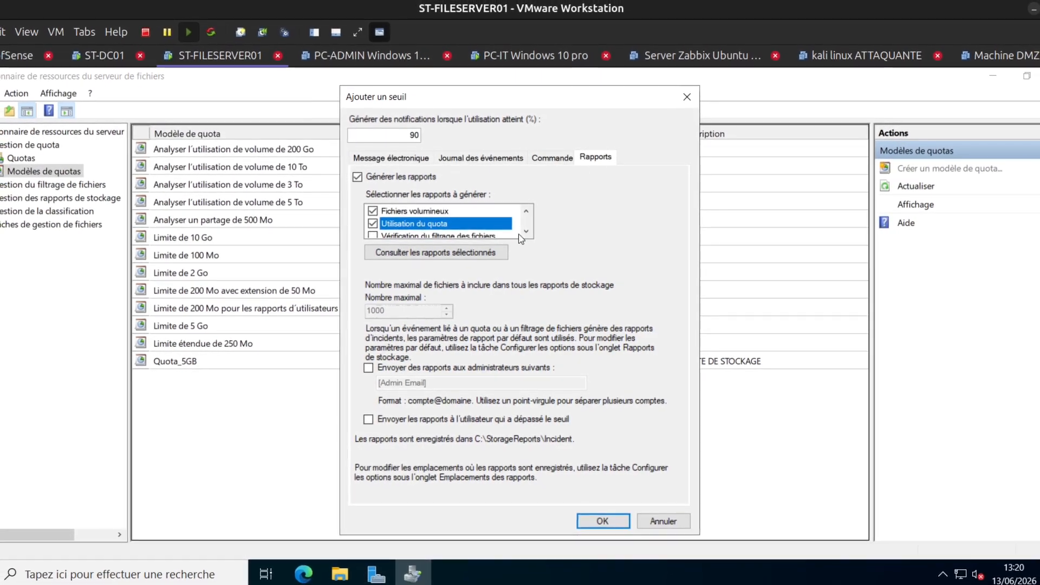
pyautogui.scroll(-1, 403, 231)
pyautogui.click(563, 158)
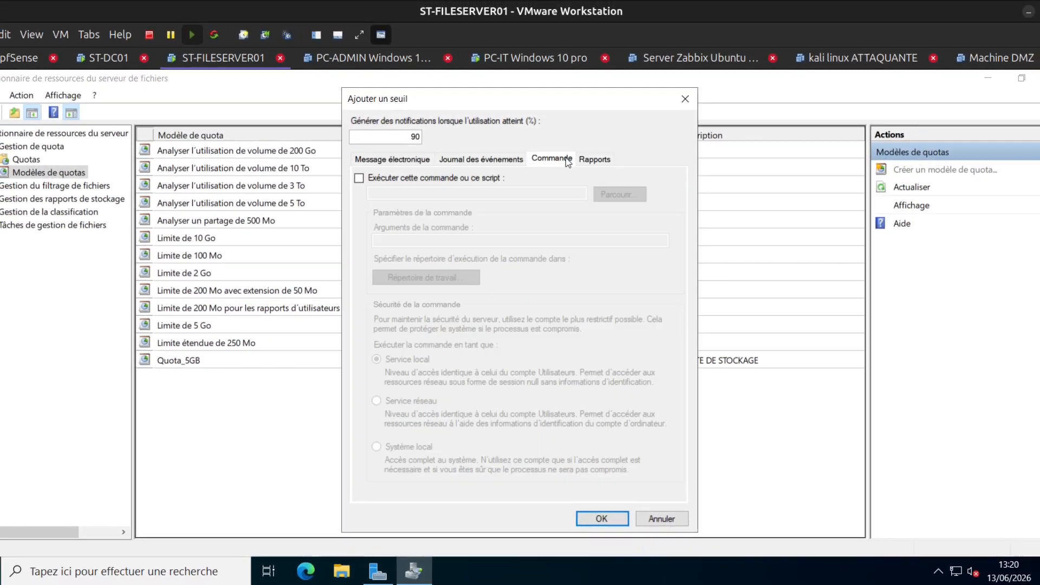
pyautogui.click(481, 159)
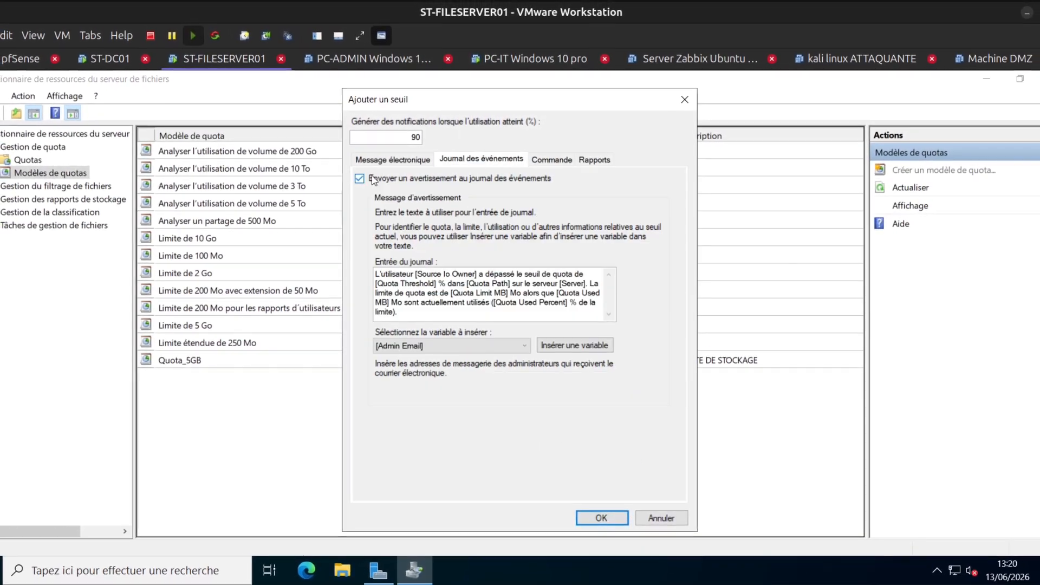
pyautogui.click(601, 519)
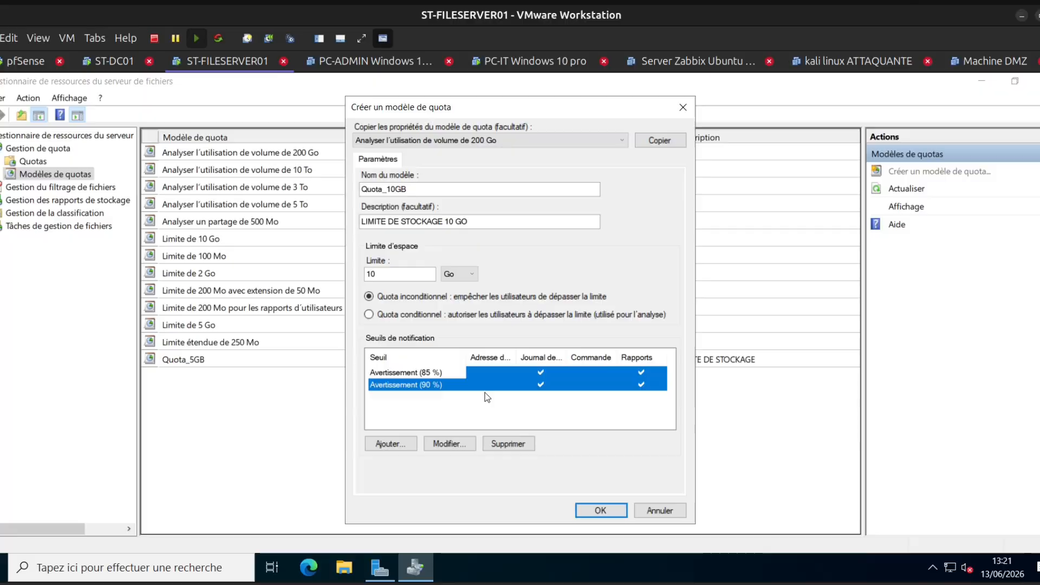
# Step: Add a 100 % threshold that sends a warning to the event log
pyautogui.click(391, 443)
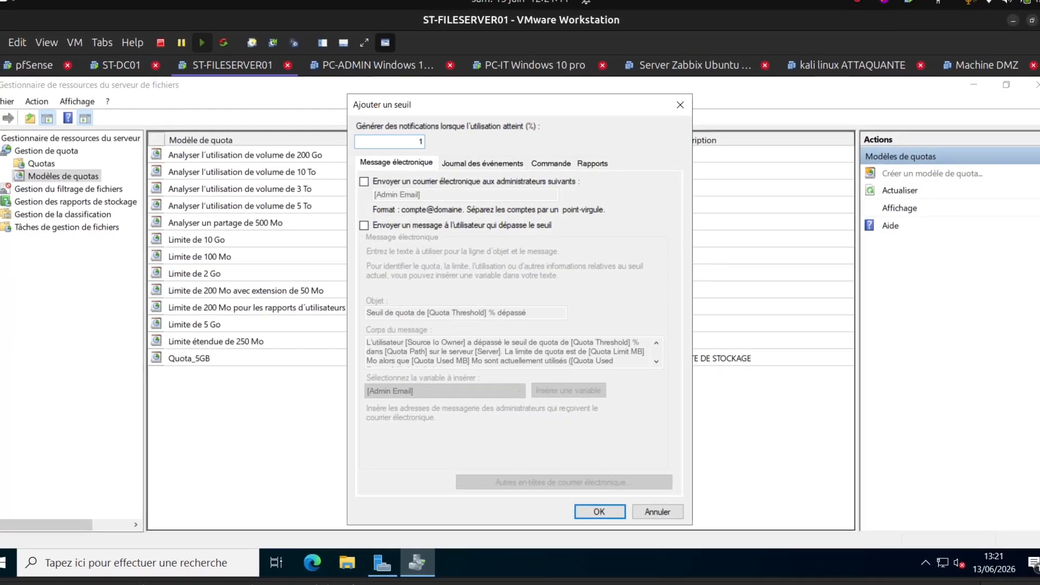
pyautogui.write('100')
pyautogui.click(482, 163)
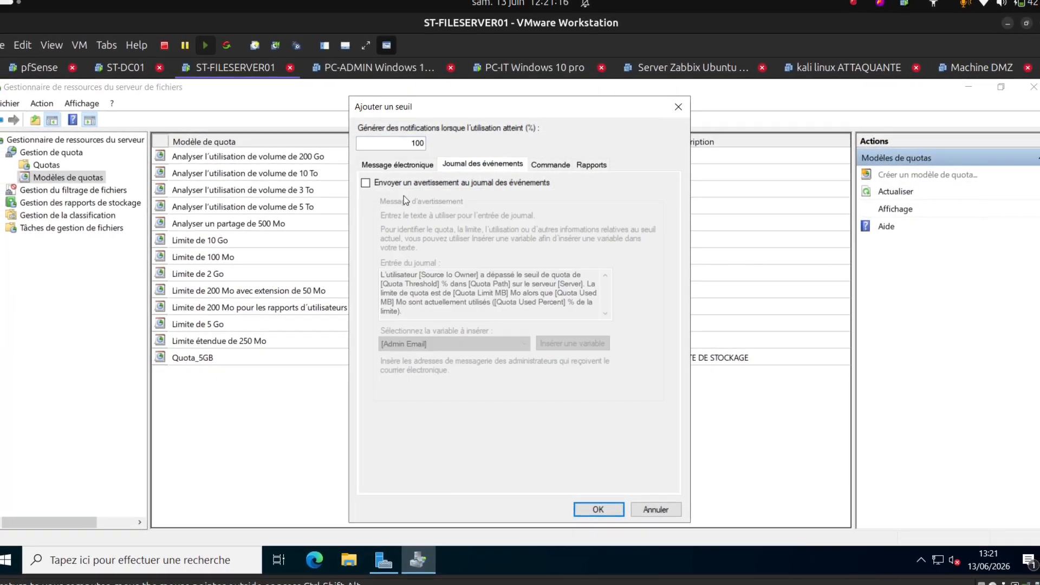
pyautogui.click(365, 183)
# Step: Enable its recently opened files, files by owner, large files and quota usage reports, and confirm it
pyautogui.click(589, 166)
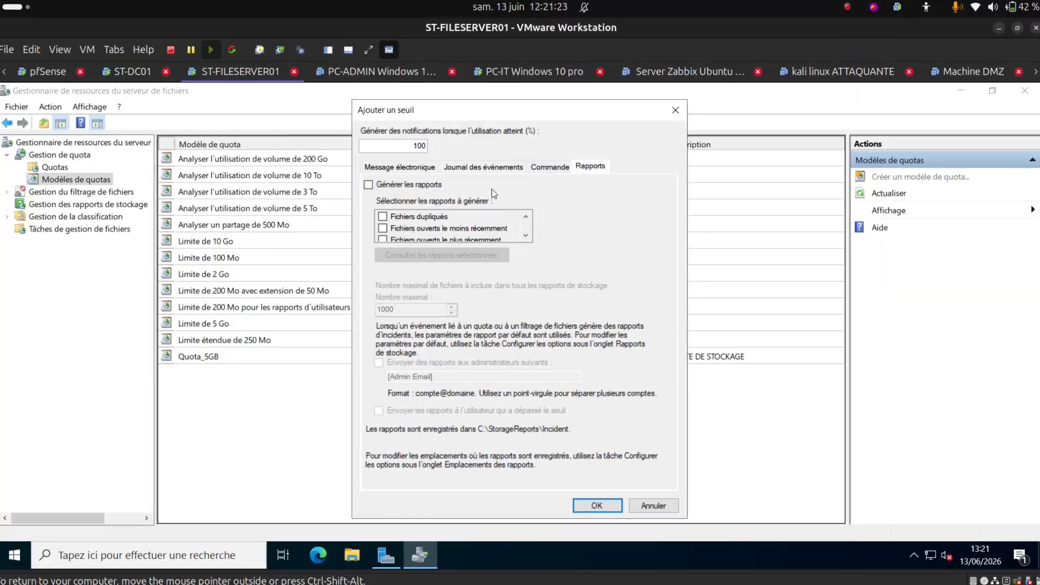
pyautogui.click(369, 185)
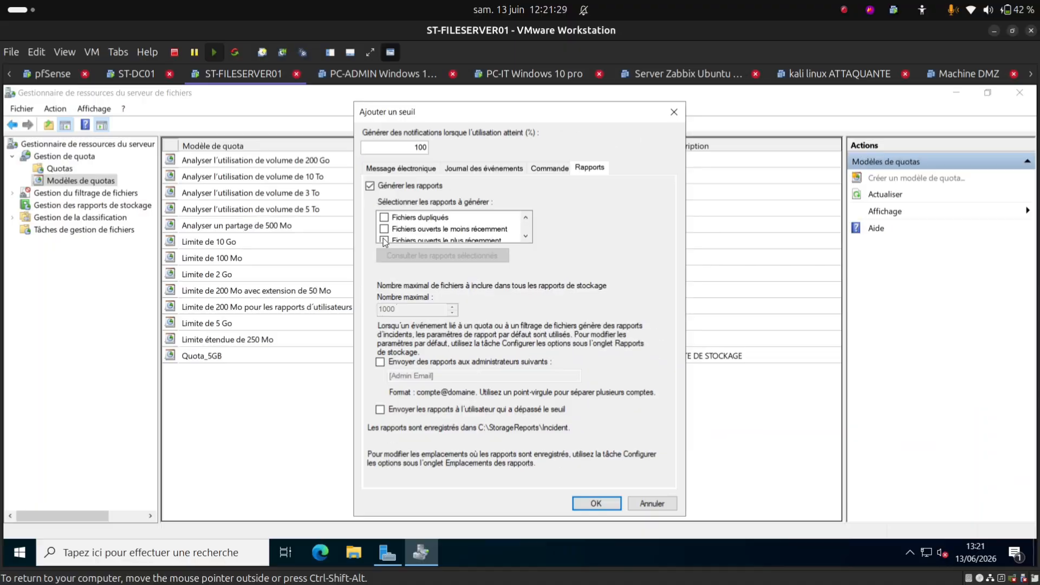
pyautogui.click(384, 240)
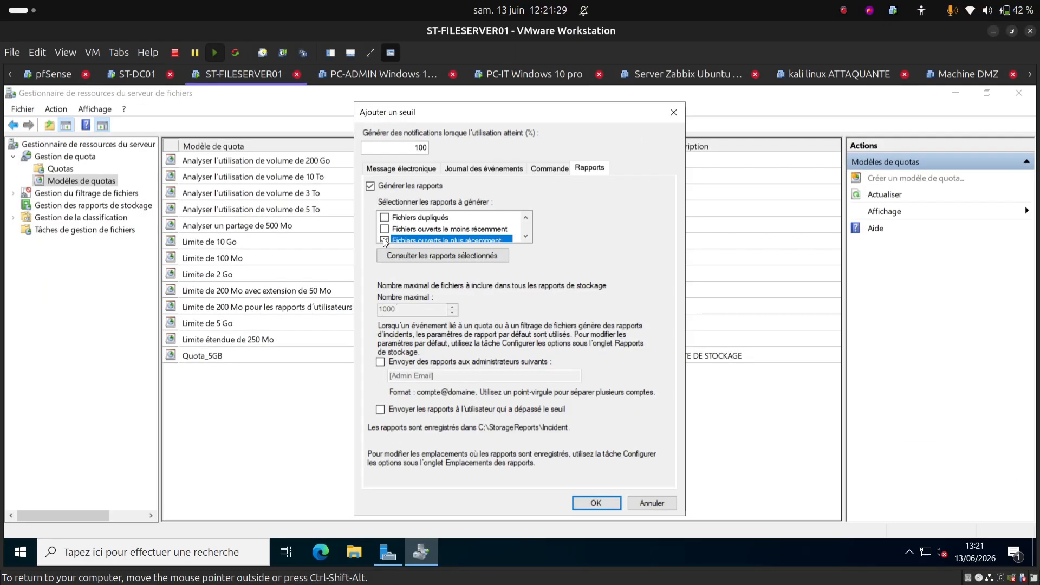
pyautogui.doubleClick(525, 237)
pyautogui.click(525, 237)
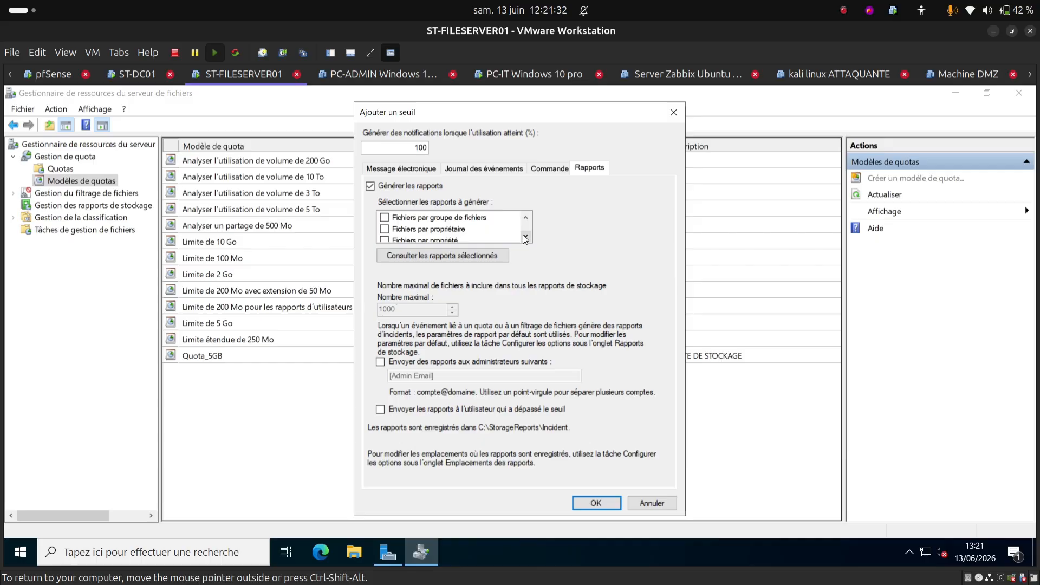
pyautogui.click(385, 229)
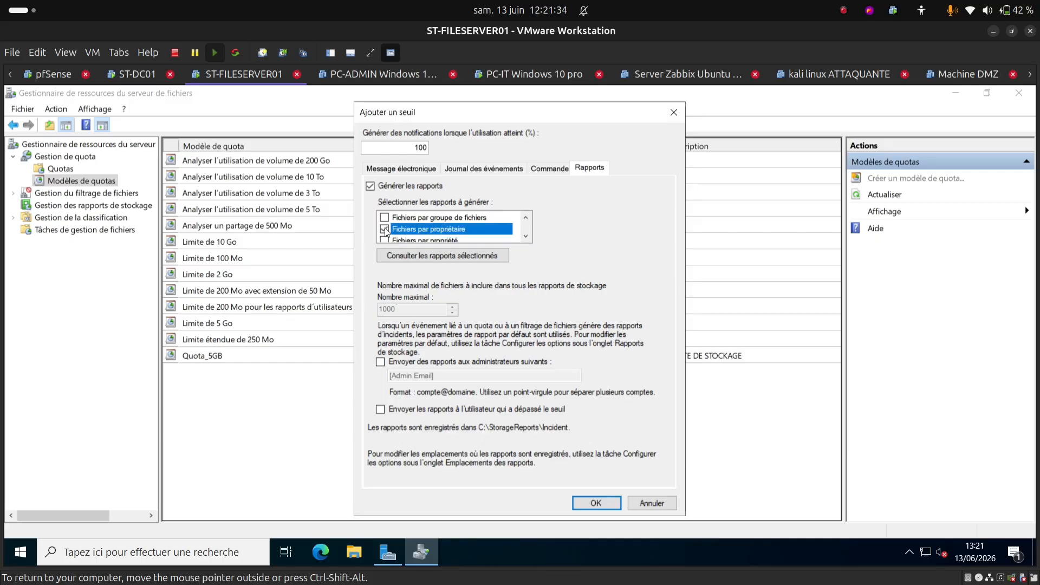
pyautogui.click(527, 233)
pyautogui.click(527, 233)
pyautogui.click(526, 233)
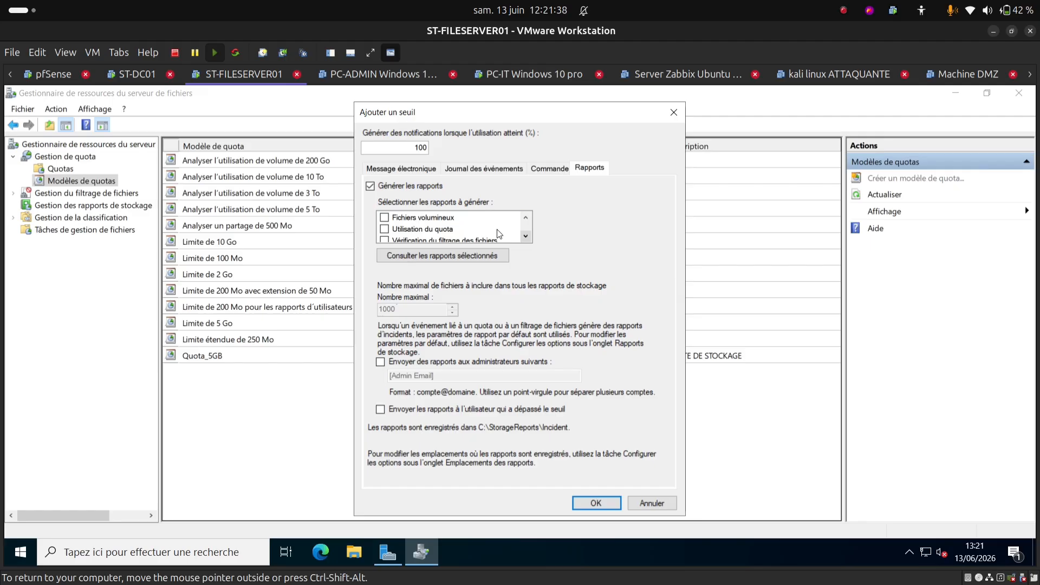
pyautogui.click(385, 218)
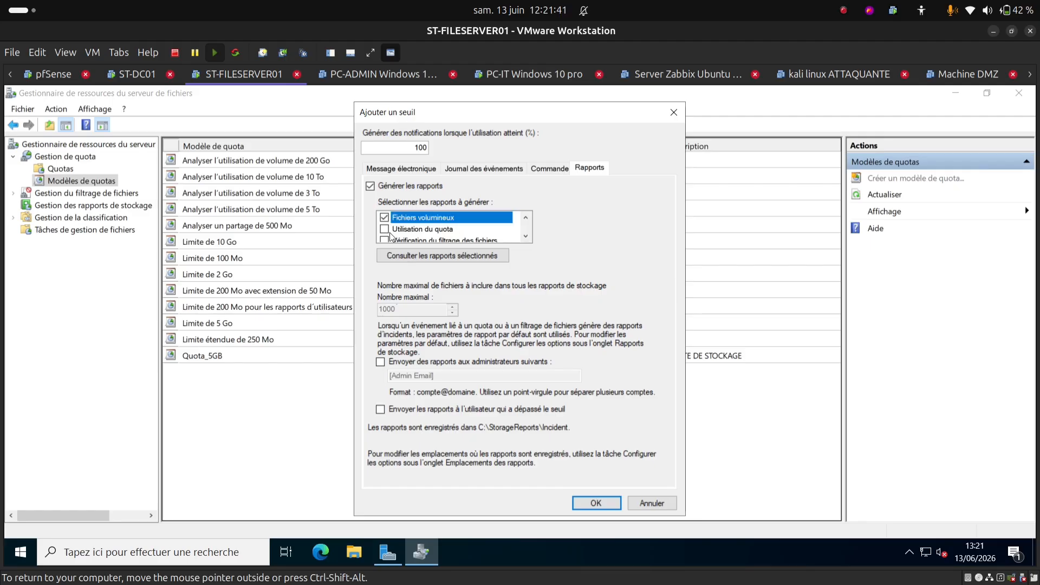
pyautogui.click(385, 229)
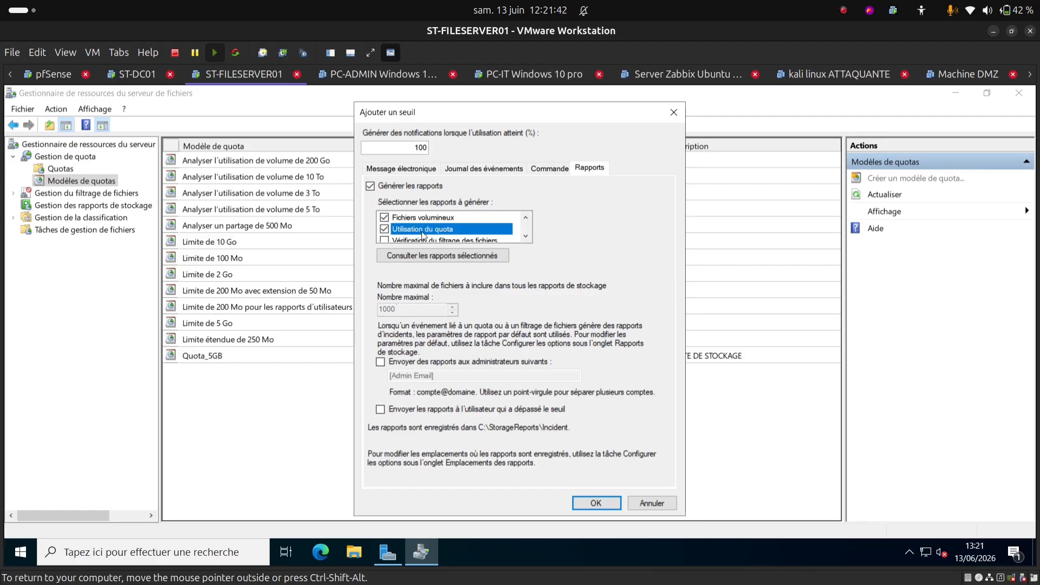
pyautogui.click(524, 236)
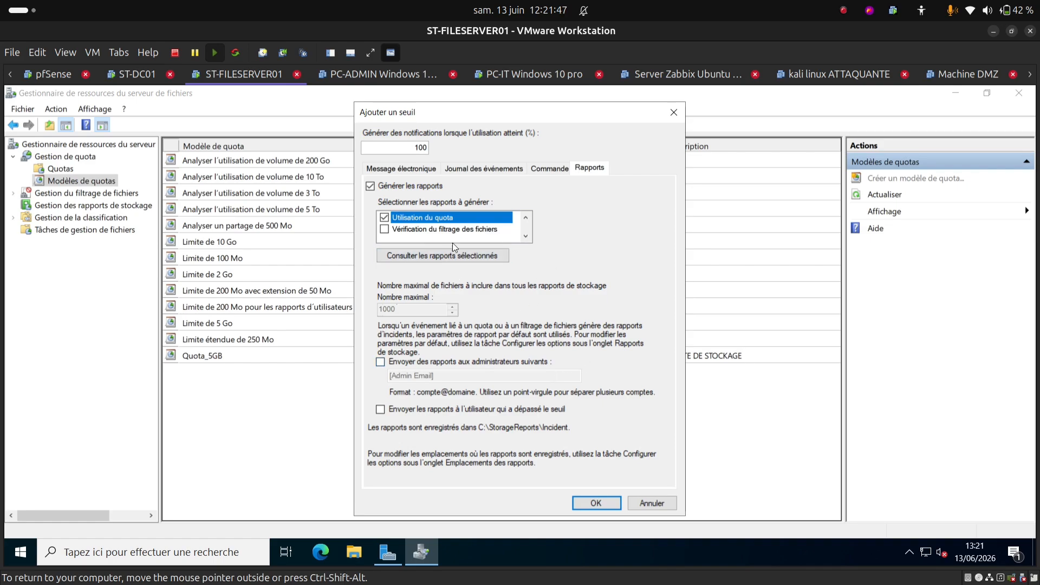
pyautogui.click(596, 504)
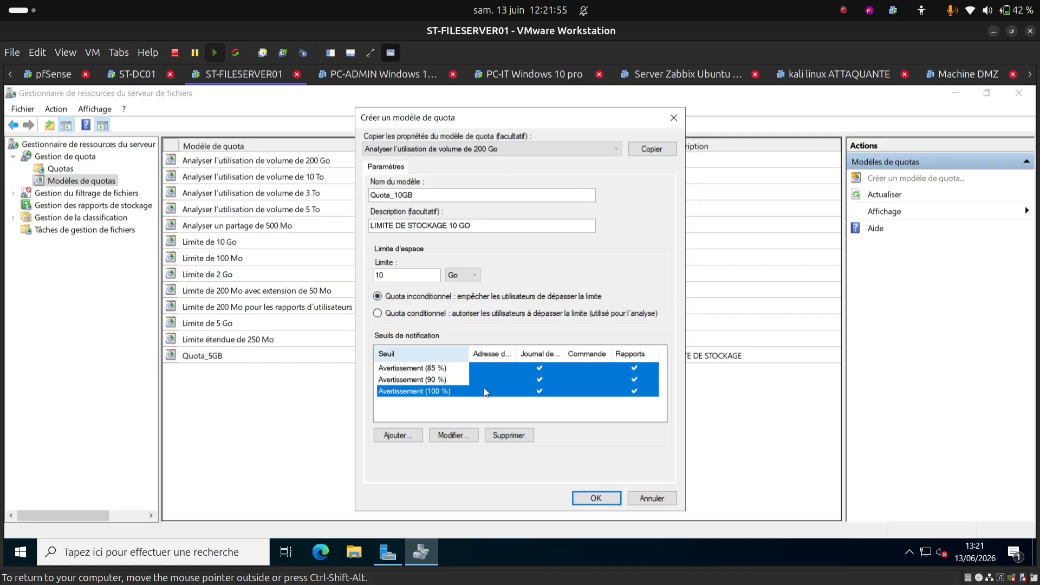
# Step: Save the Quota_10GB template and display the Quotas list
pyautogui.click(593, 499)
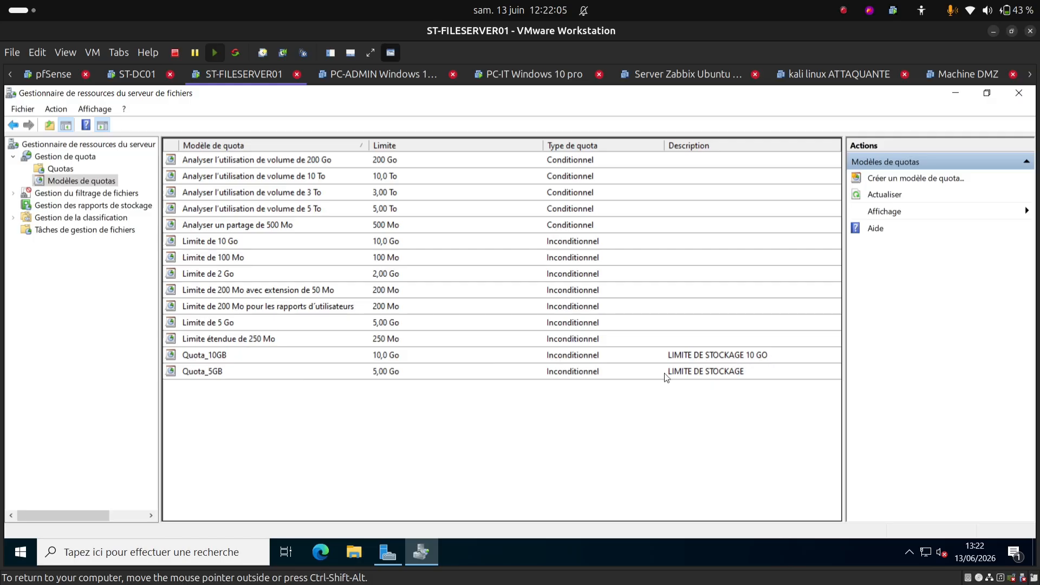
pyautogui.click(58, 169)
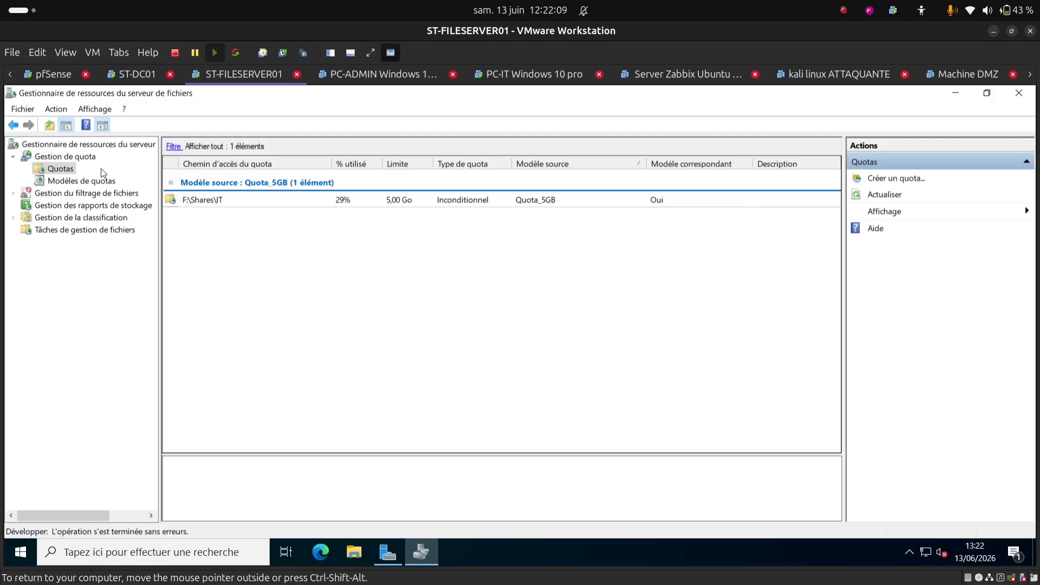
# Step: Start a new quota via Créer un quota… and bring up File Explorer
pyautogui.rightClick(332, 273)
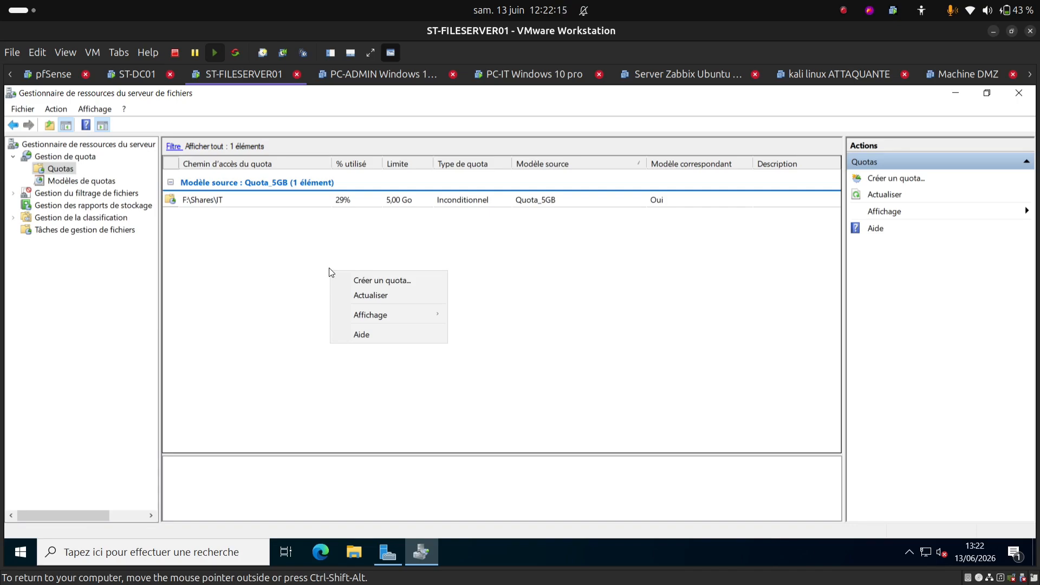
pyautogui.click(381, 286)
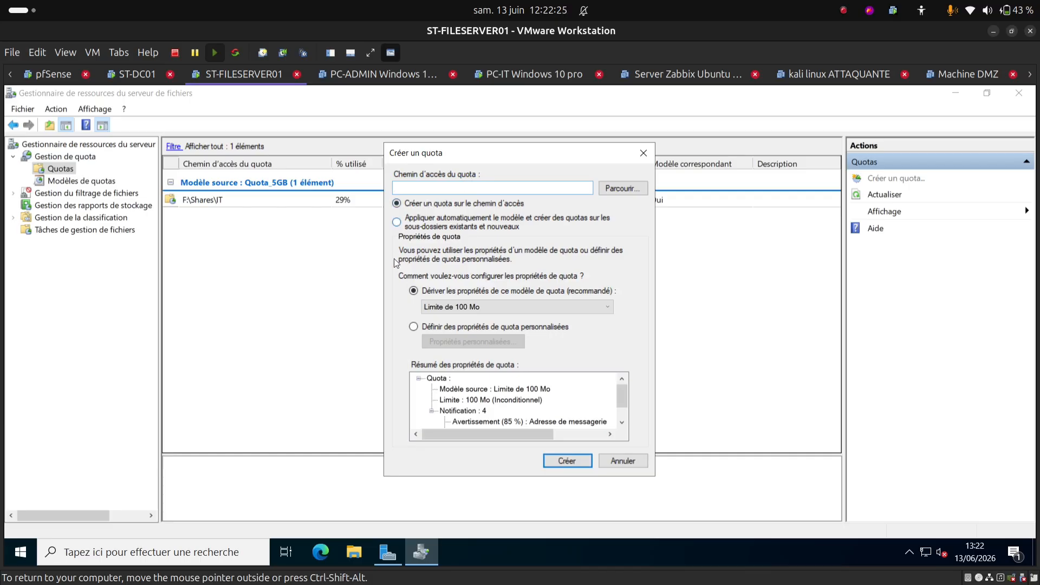
pyautogui.click(352, 550)
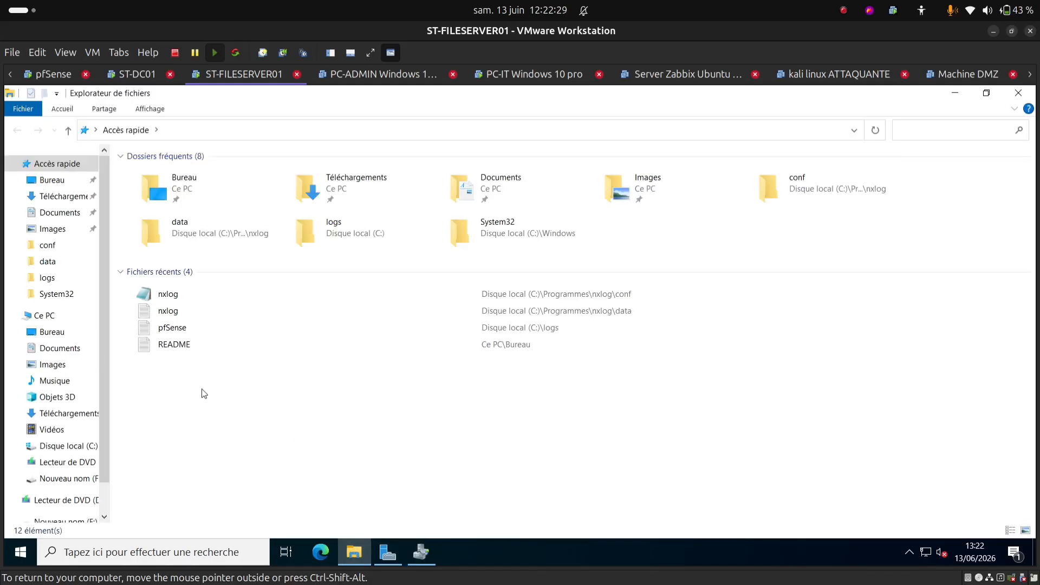
# Step: Copy the Finance folder's location F:\Shares from its properties, then return to Créer un quota
pyautogui.click(48, 319)
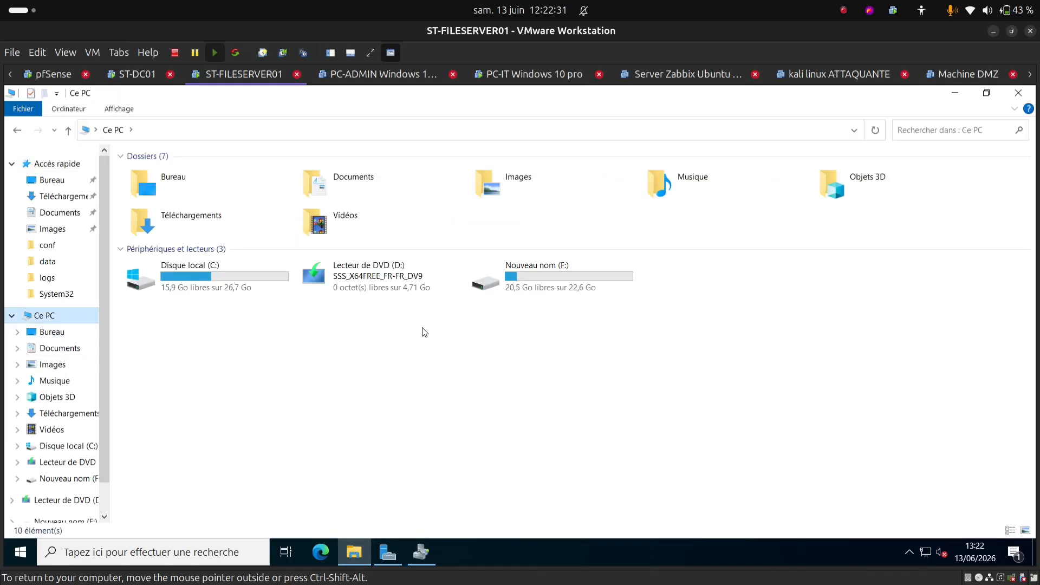
pyautogui.doubleClick(547, 285)
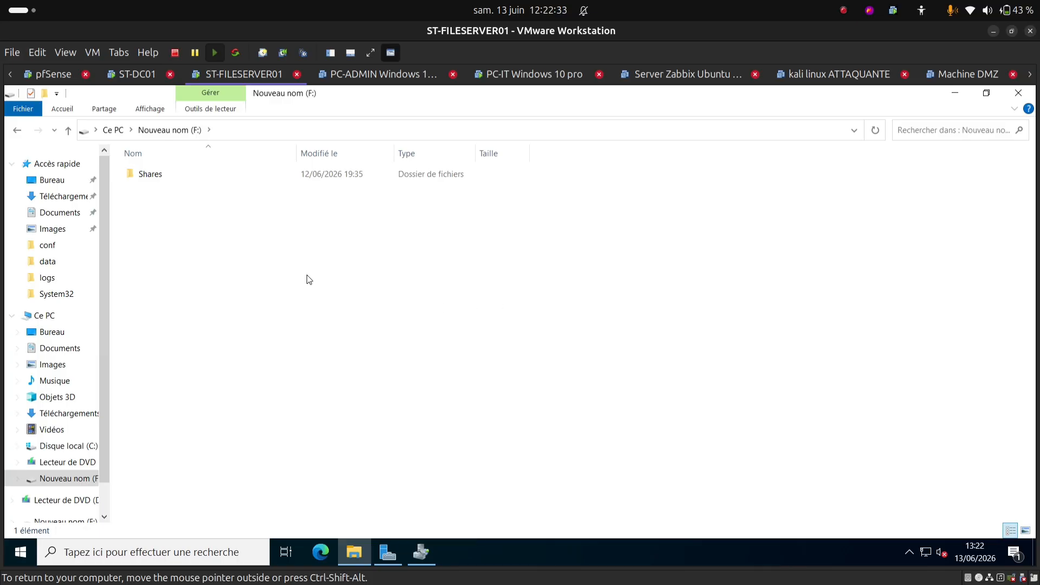
pyautogui.doubleClick(158, 174)
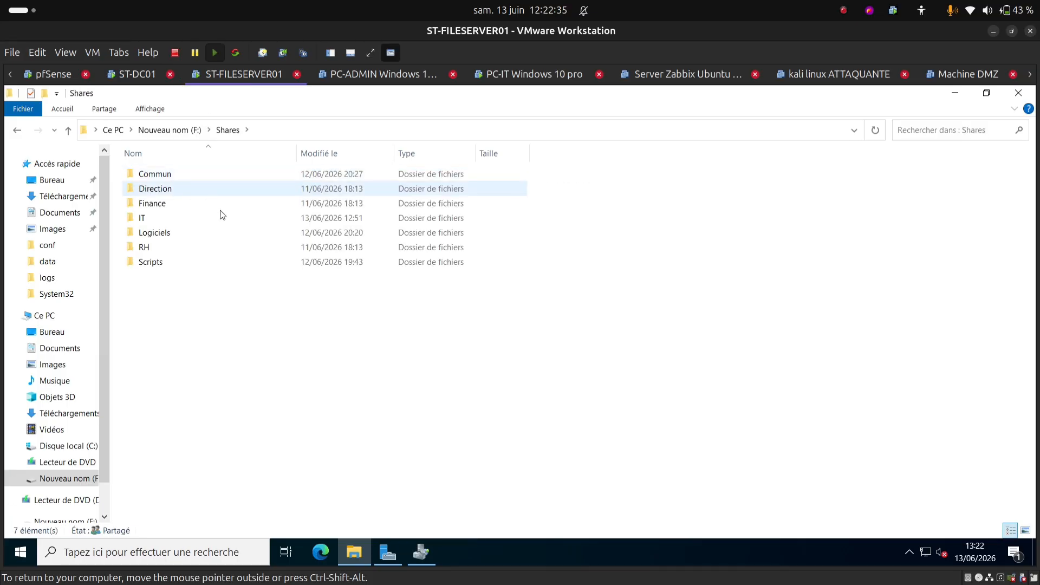
pyautogui.click(154, 209)
pyautogui.rightClick(154, 209)
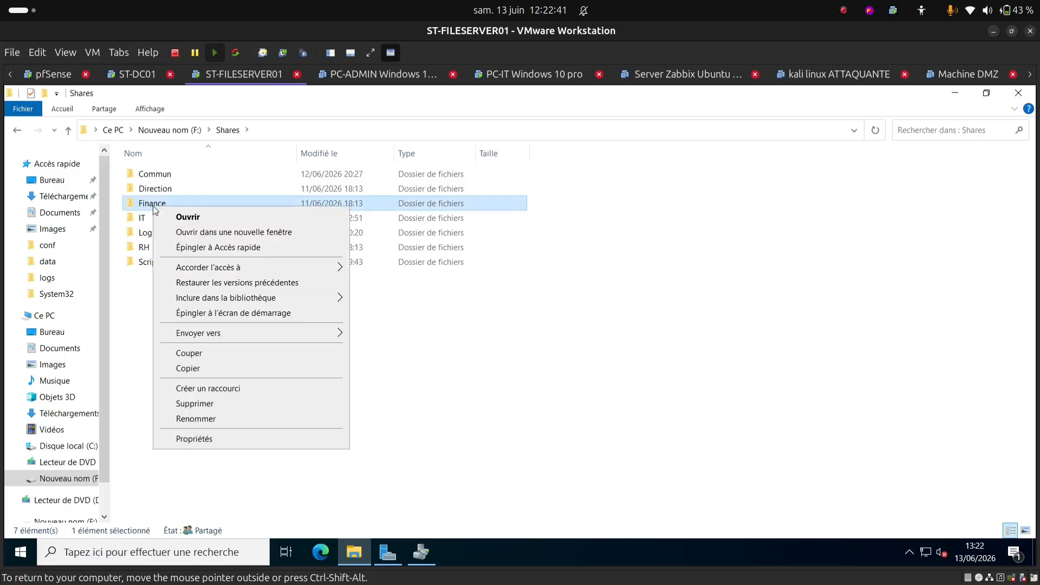
pyautogui.click(225, 438)
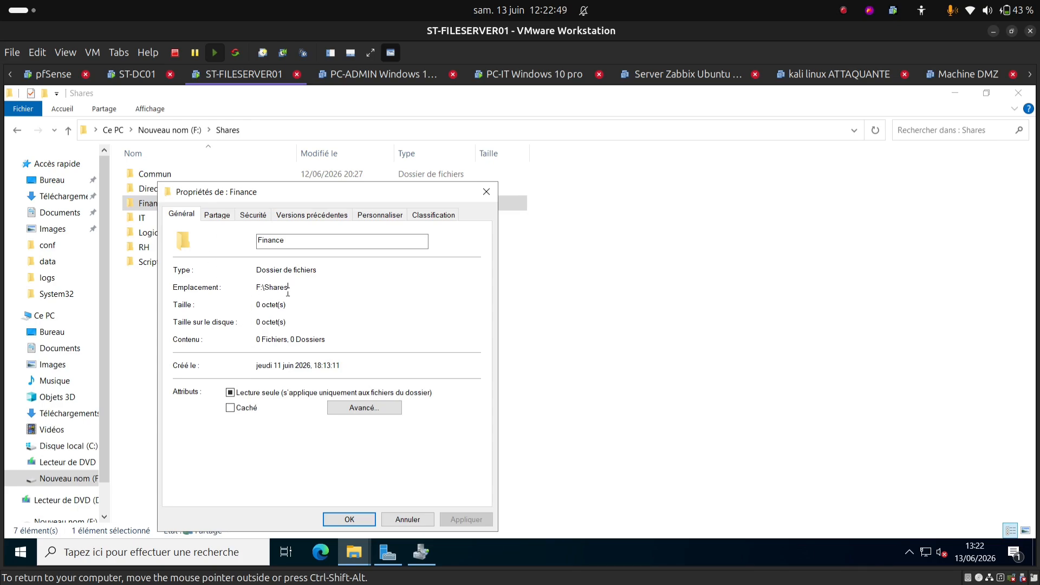
pyautogui.moveTo(288, 291); pyautogui.dragTo(252, 293)
pyautogui.hotkey('ctrl', 'c')
pyautogui.click(422, 553)
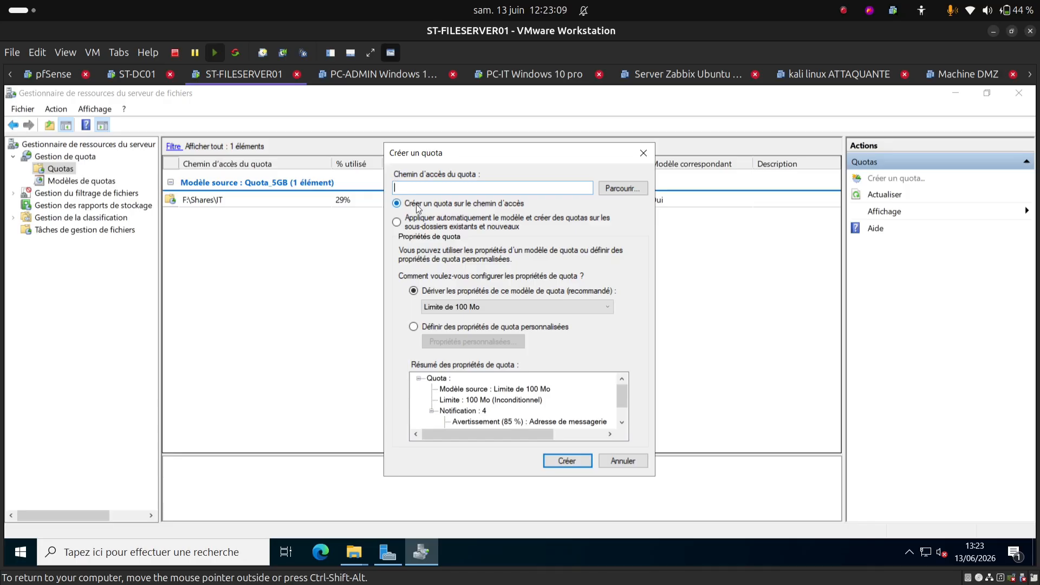
# Step: Enter F:\Shares\Finance as the quota path by pasting F:\Shares and appending \Finance
pyautogui.rightClick(409, 190)
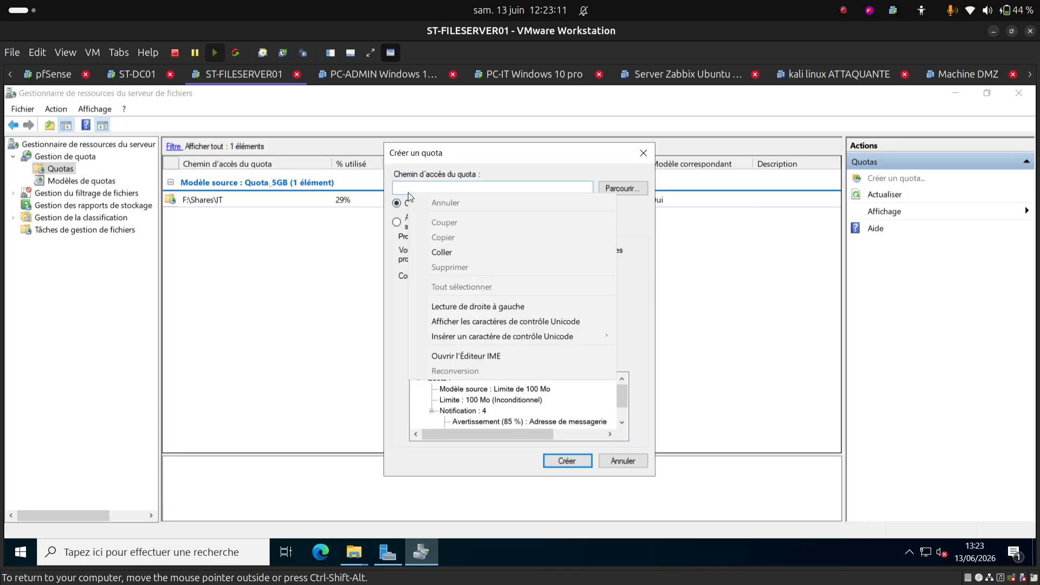
pyautogui.click(460, 252)
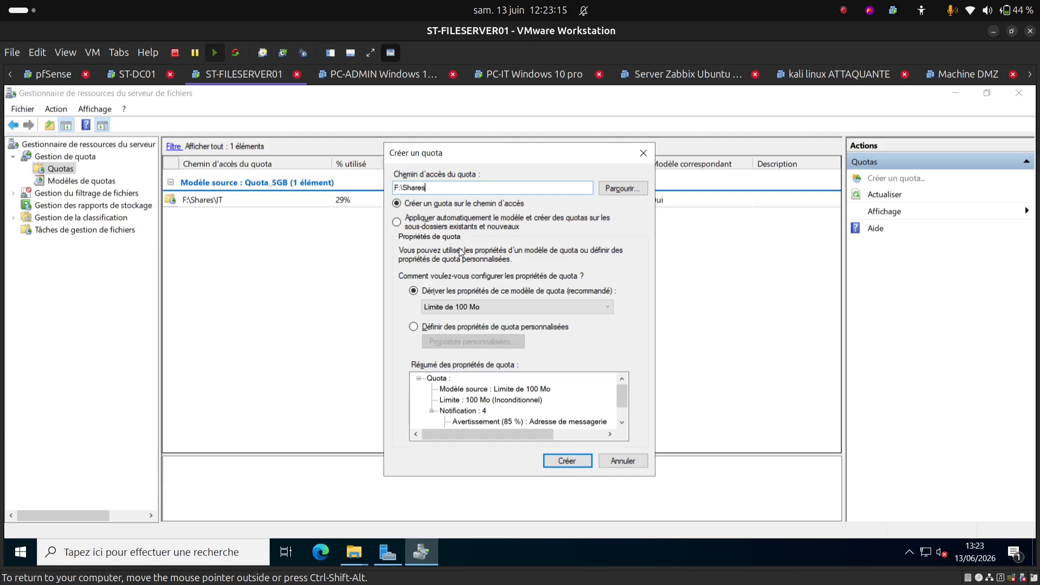
pyautogui.write('\\Finance')
pyautogui.click(362, 546)
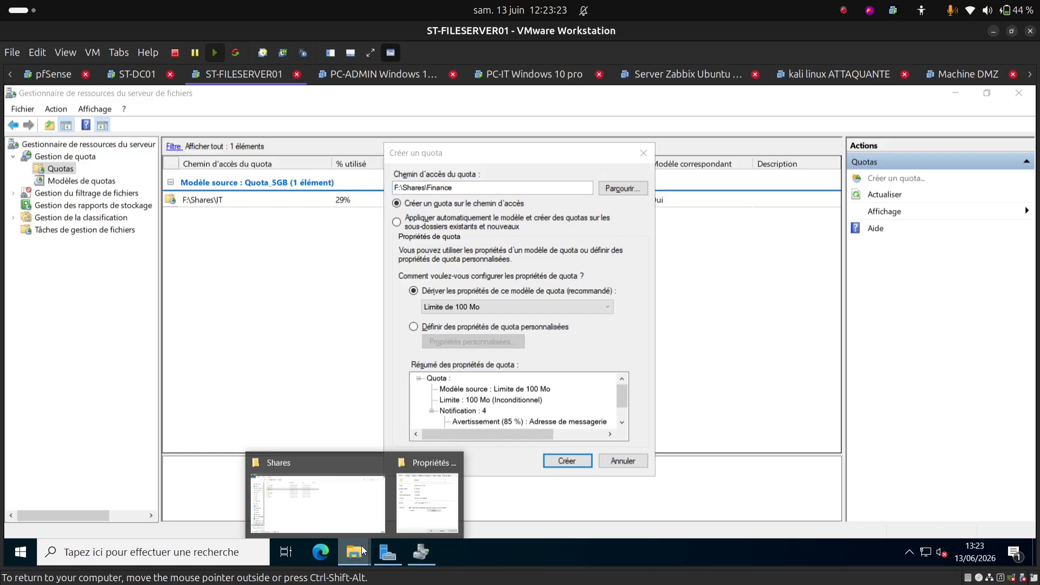
pyautogui.click(321, 523)
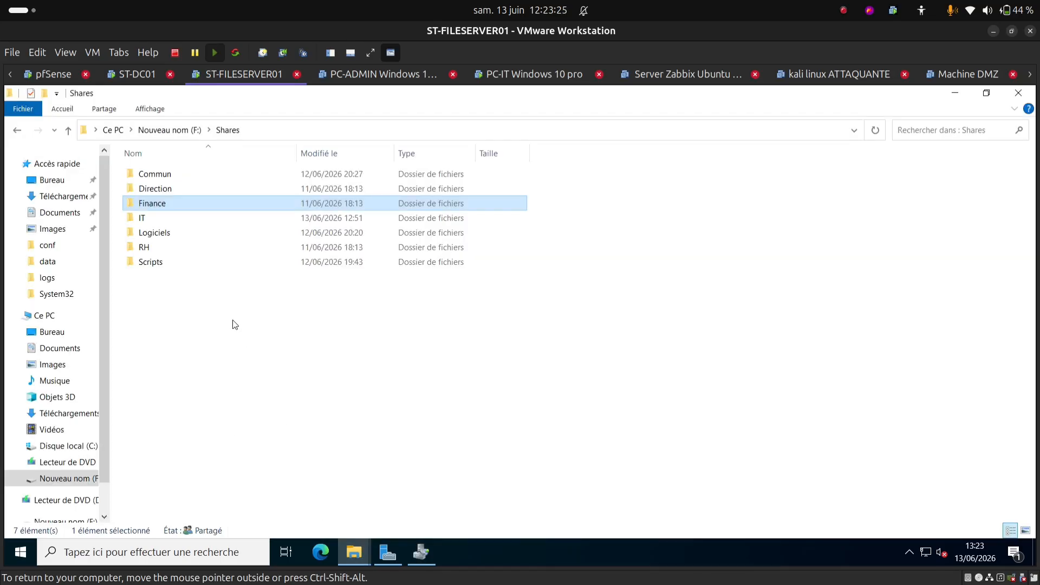
pyautogui.hotkey('alt', 'Tab')
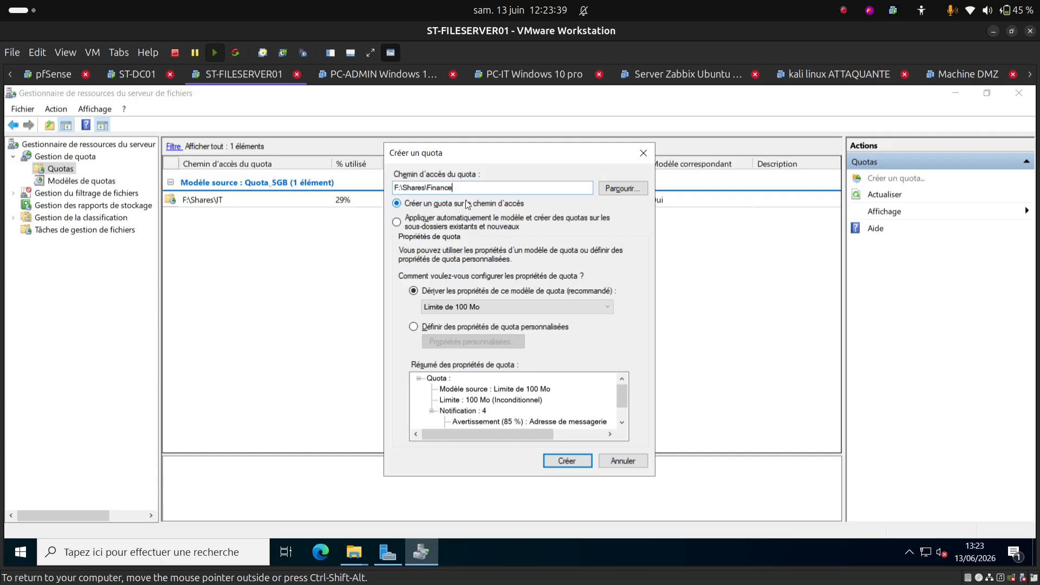
# Step: Create the Finance quota using the Quota_10GB template (10,0 Go), then move to PC-FINANCE
pyautogui.click(473, 308)
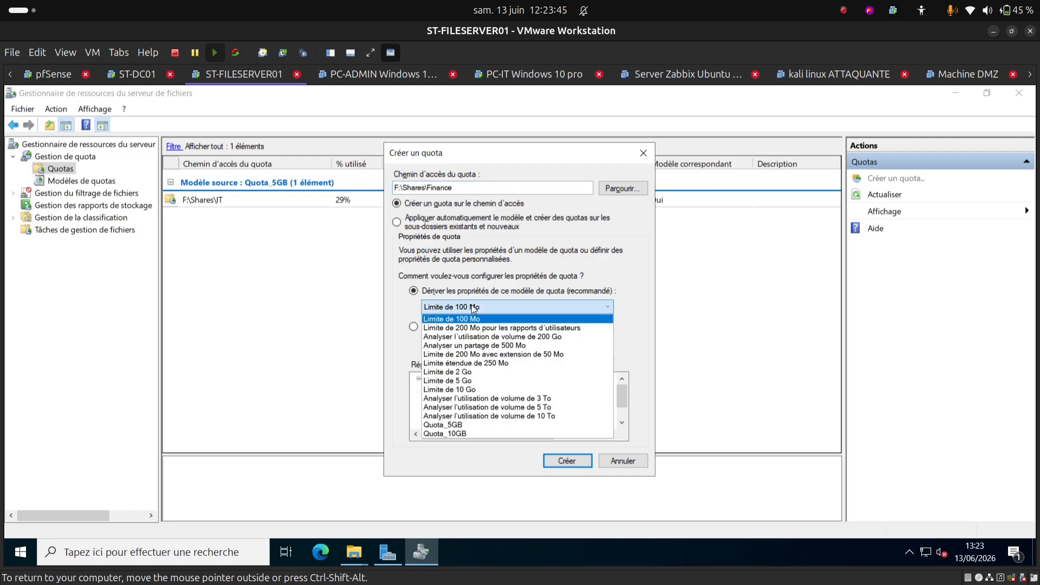
pyautogui.click(440, 433)
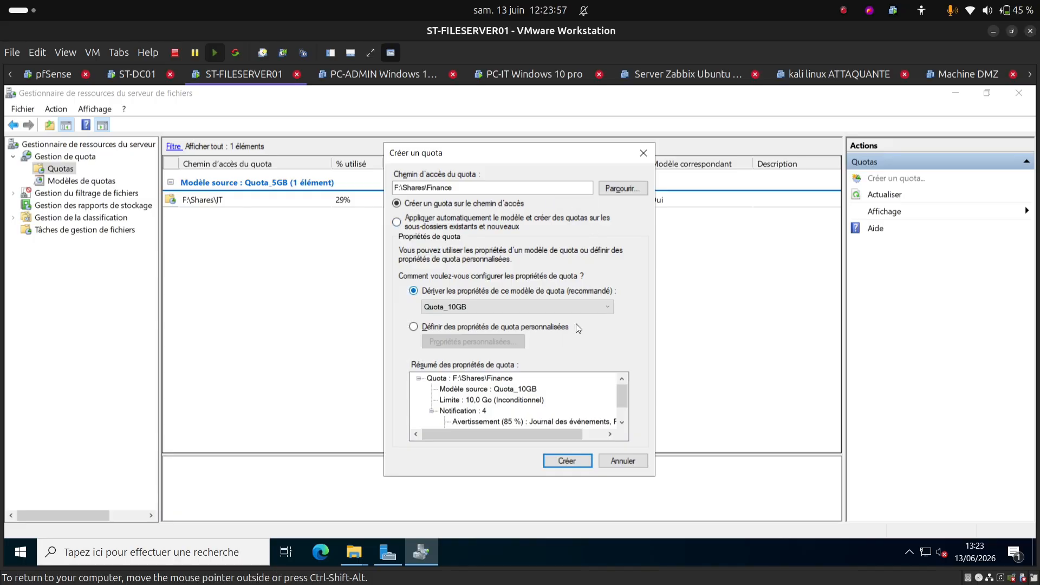
pyautogui.click(568, 463)
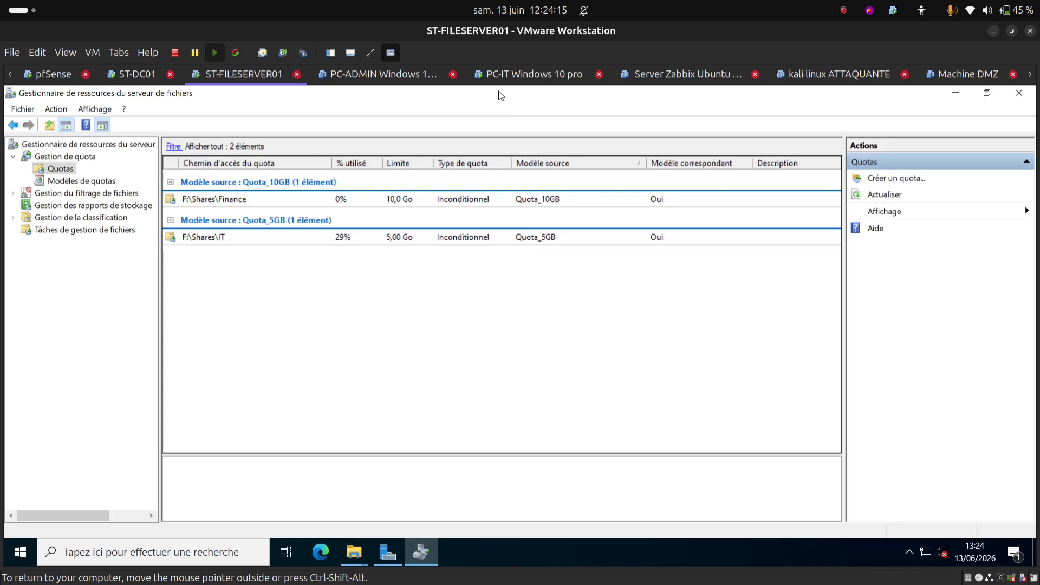
pyautogui.click(488, 81)
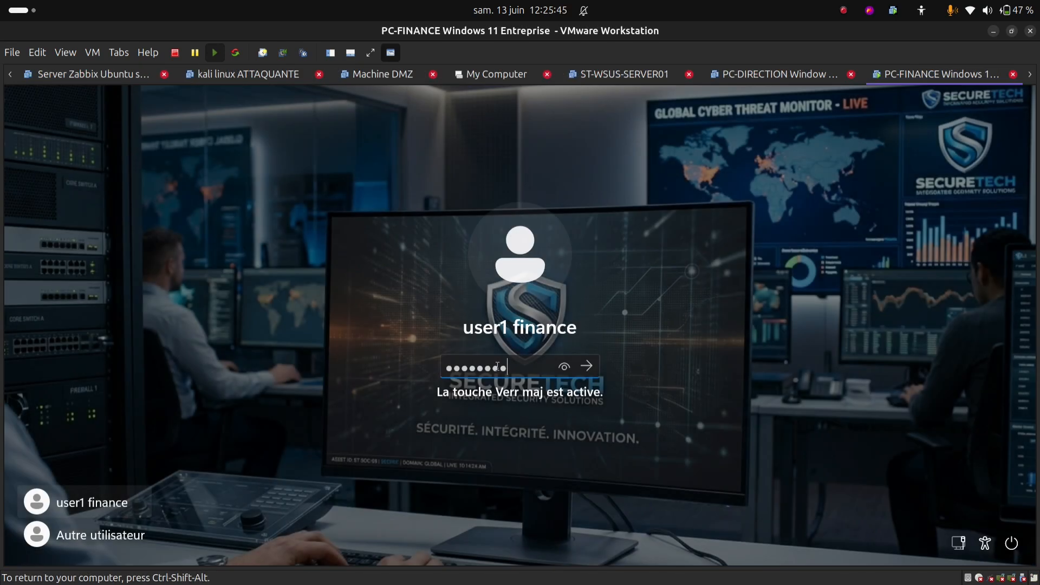
# Step: Sign in to PC-FINANCE by entering the finance user's password
pyautogui.write('***')
pyautogui.press('Return')
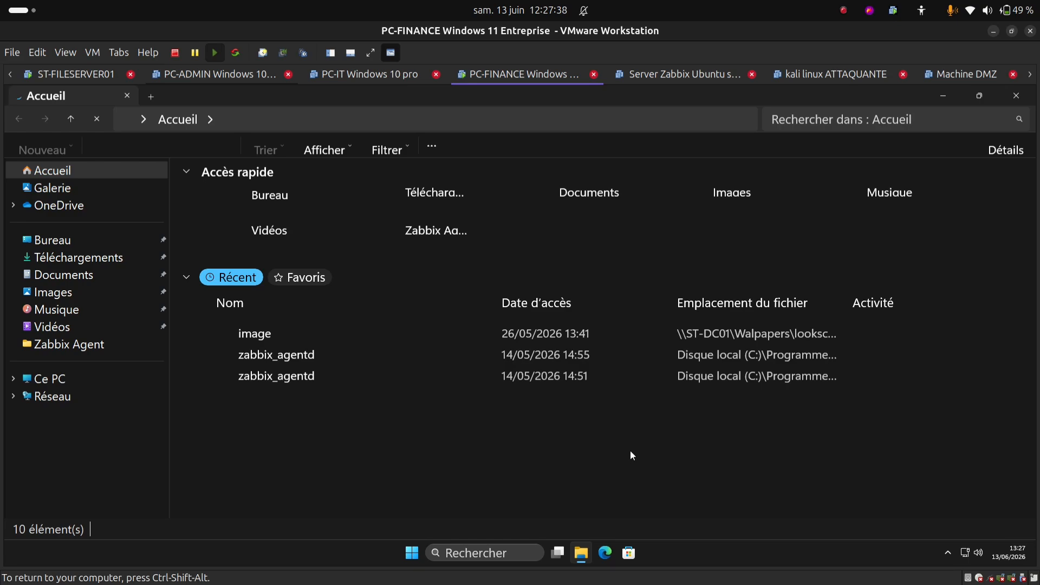
# Step: Open Ce PC to check the 10,0 Go DOSSIER FINANCE (F:) drive, then return to ST-FILESERVER01
pyautogui.rightClick(79, 384)
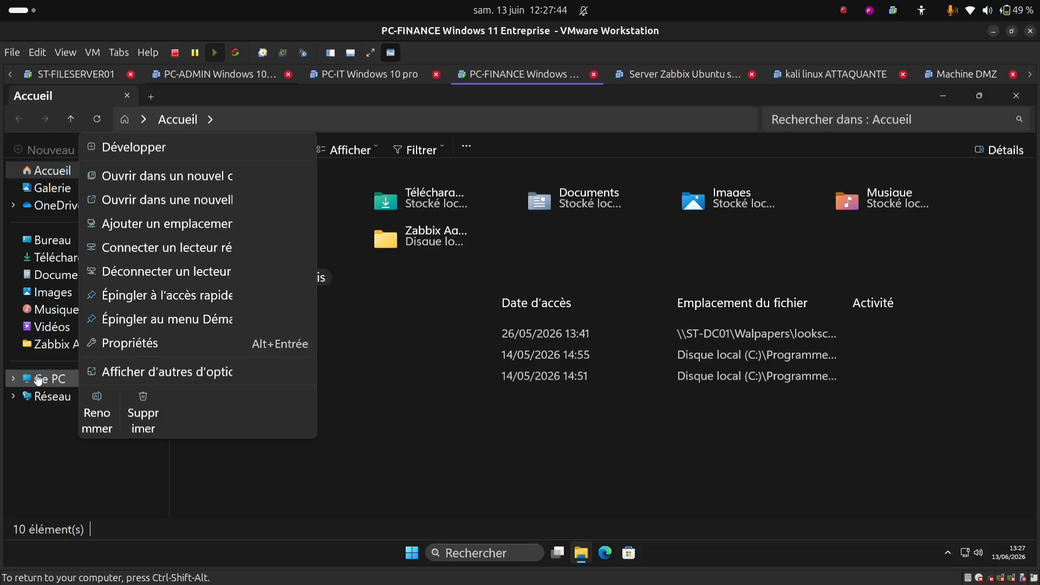
pyautogui.click(38, 379)
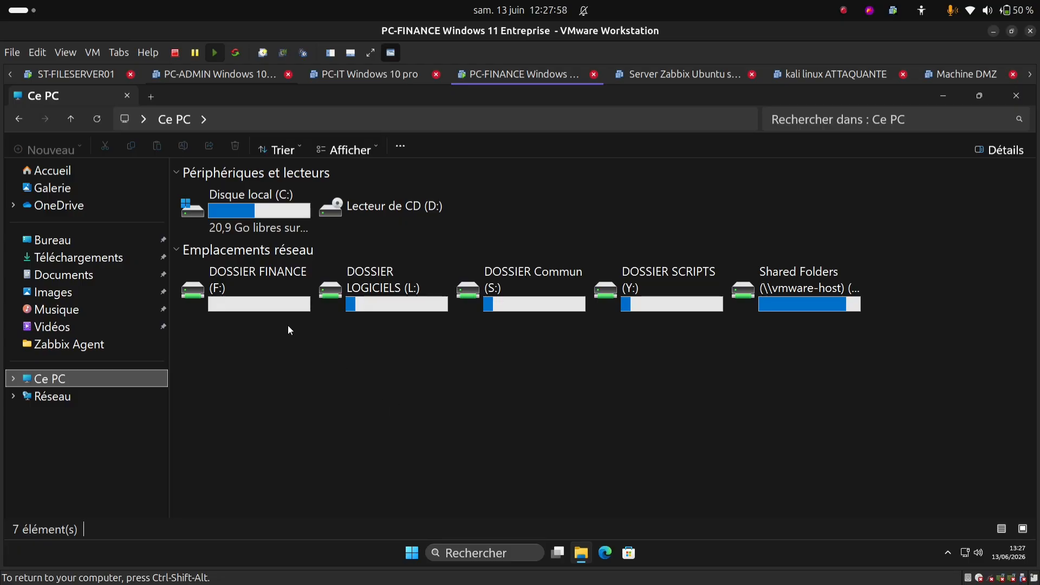
pyautogui.moveTo(257, 301)
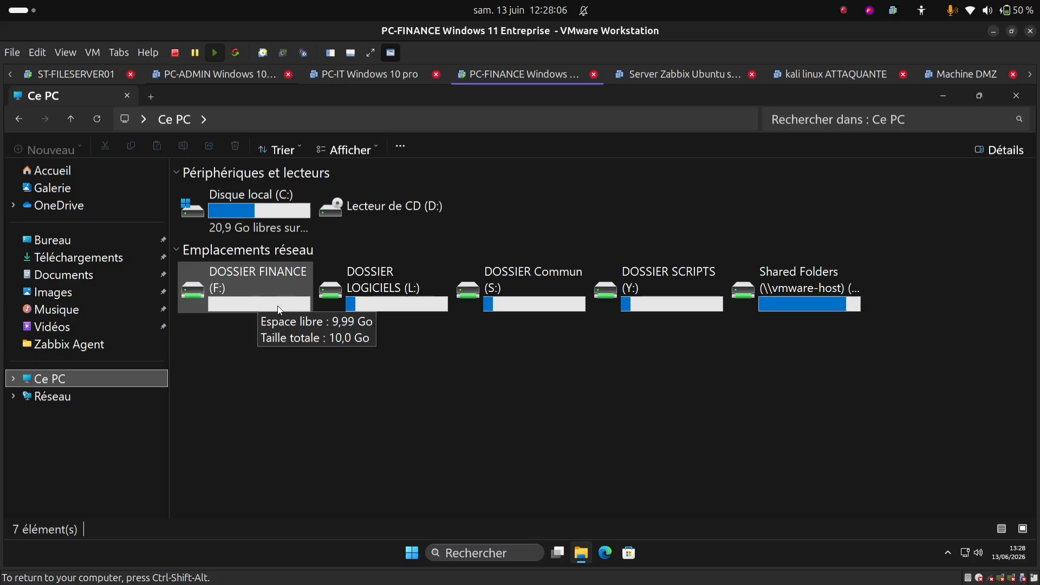
pyautogui.click(42, 76)
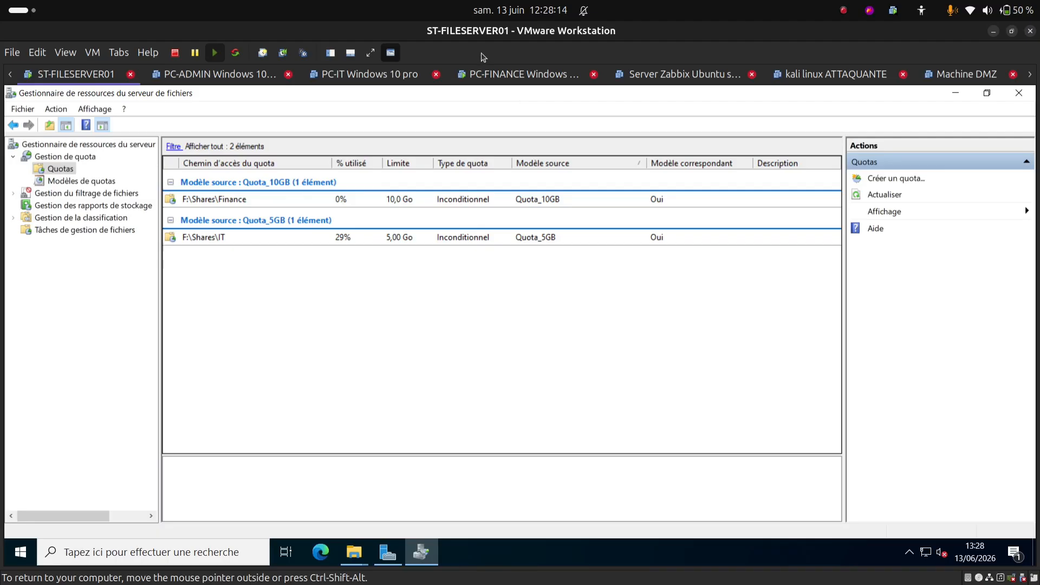
# Step: Switch back to the PC-FINANCE workstation's Ce PC view
pyautogui.click(503, 72)
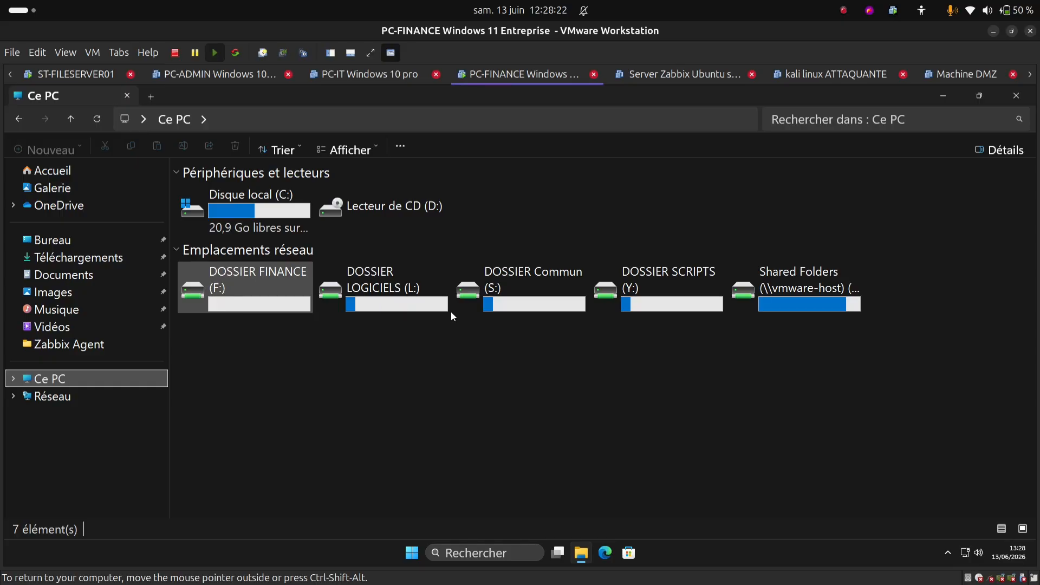
# Step: Copy the large video file from Z:\partage onto DOSSIER FINANCE (F:), then return to ST-FILESERVER01
pyautogui.doubleClick(788, 287)
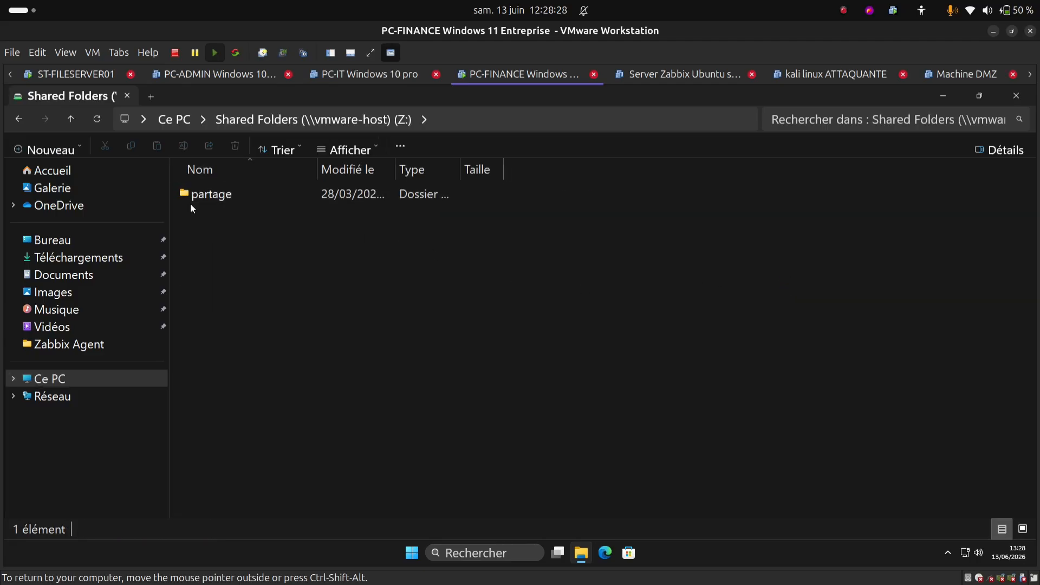
pyautogui.doubleClick(237, 194)
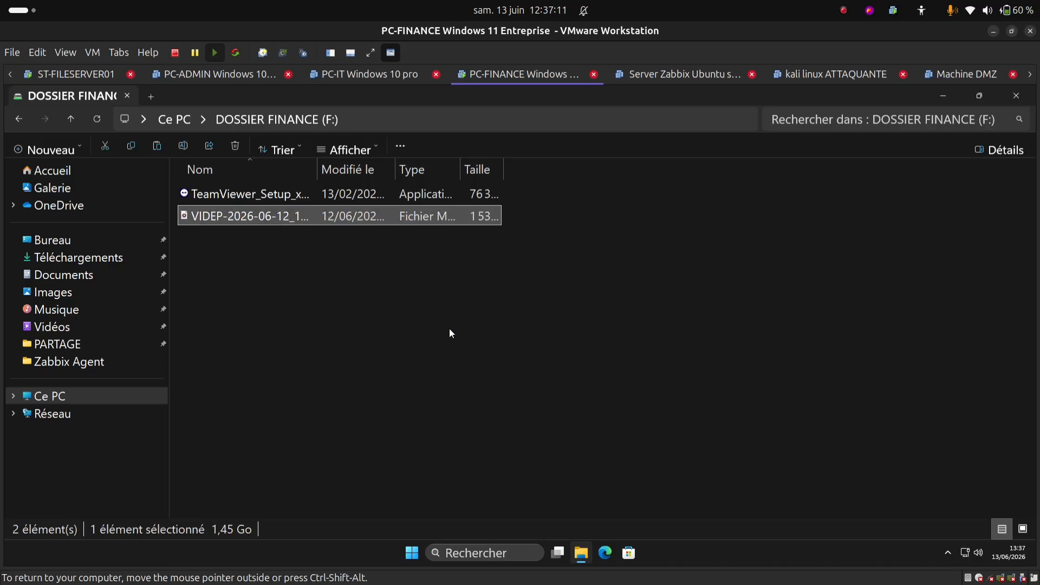
pyautogui.click(19, 118)
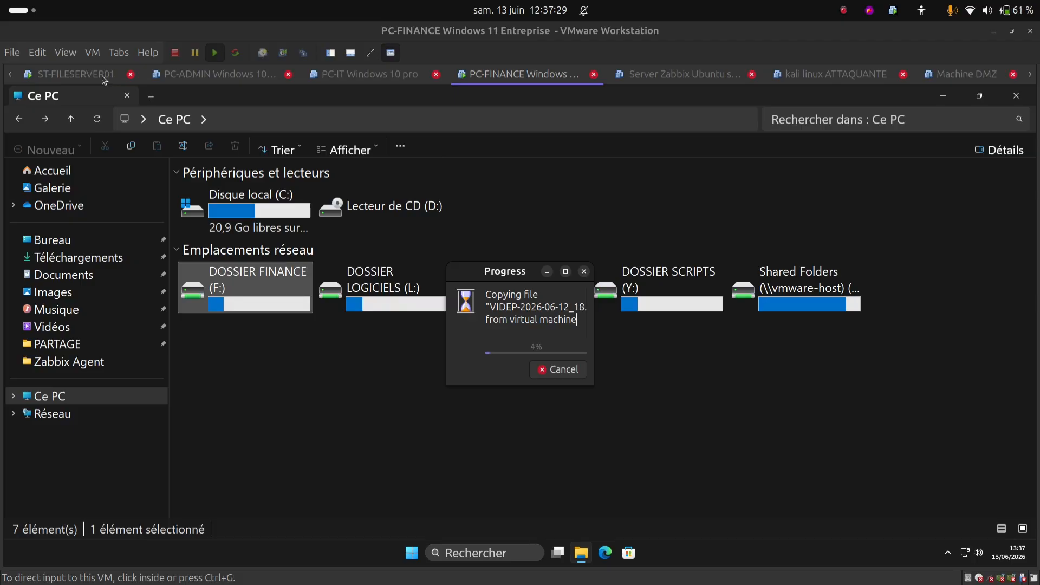
pyautogui.click(584, 271)
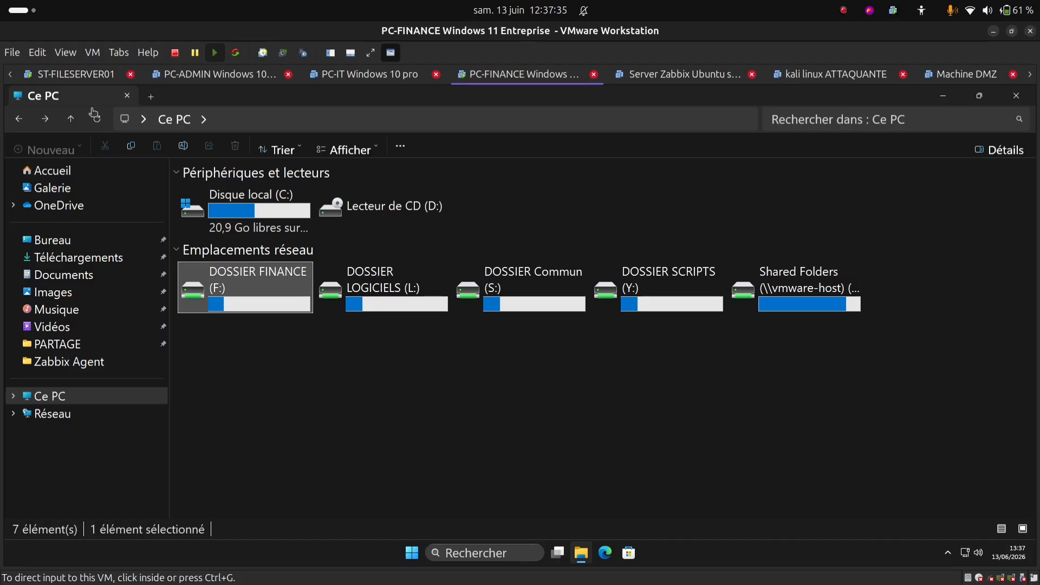
pyautogui.click(76, 74)
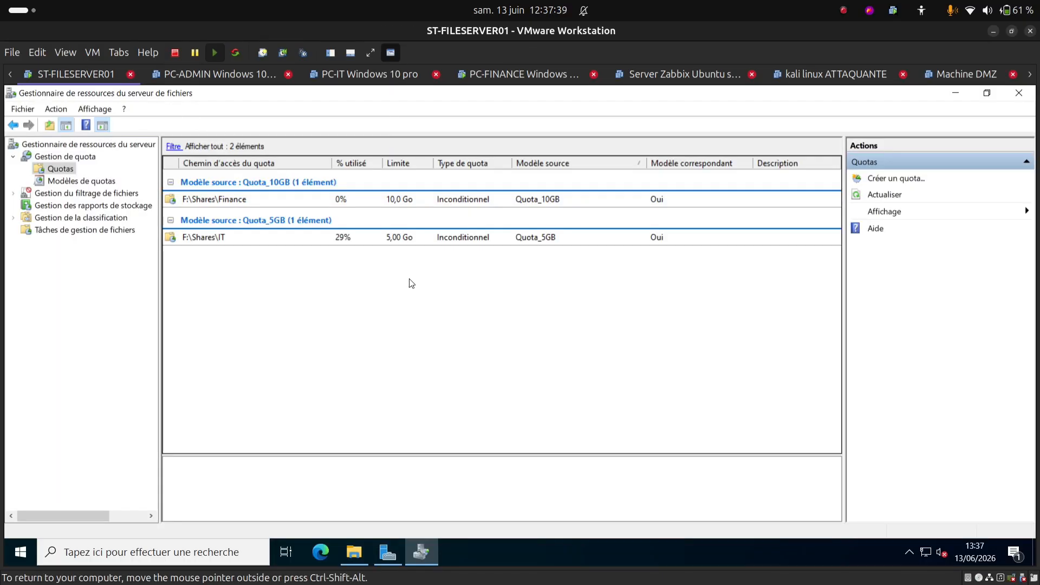
# Step: Refresh the quota list so F:\Shares\Finance reports 15 % of 10,0 Go used
pyautogui.press('F5')
pyautogui.click(844, 10)
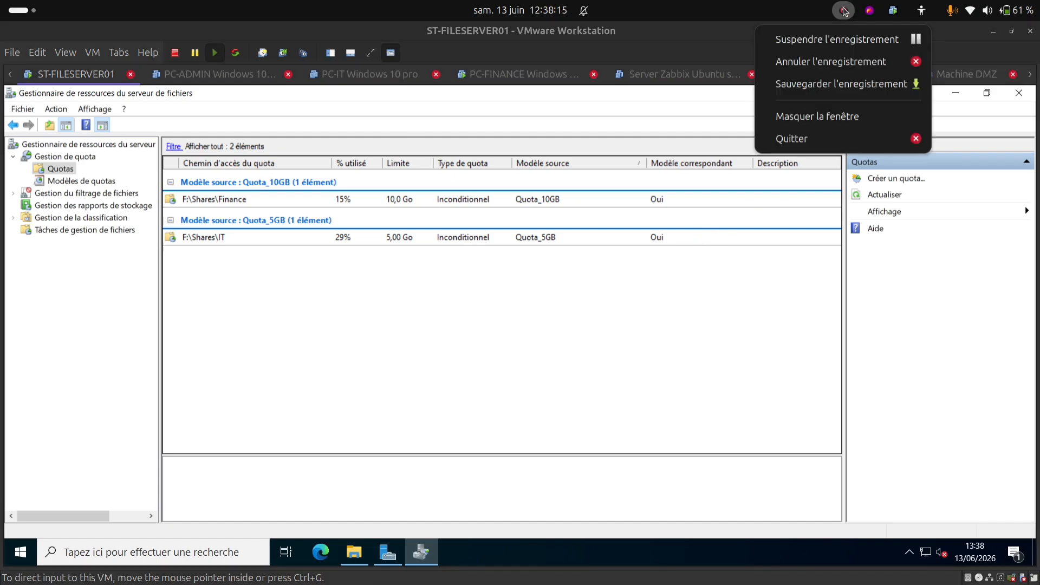